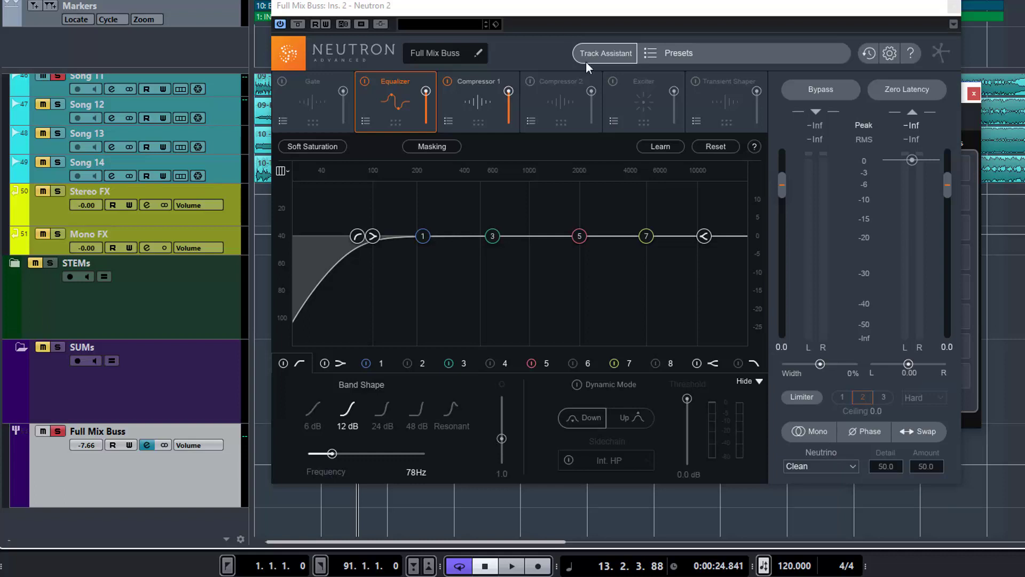
Step: Disable the Compressor 1 and Equalizer modules on the Full Mix Buss
click(448, 81)
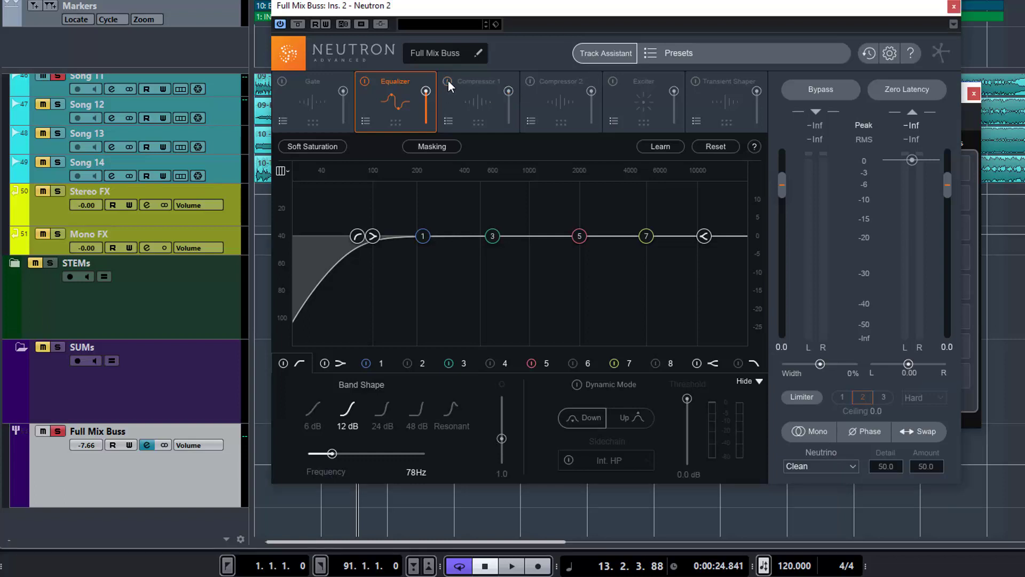
click(365, 81)
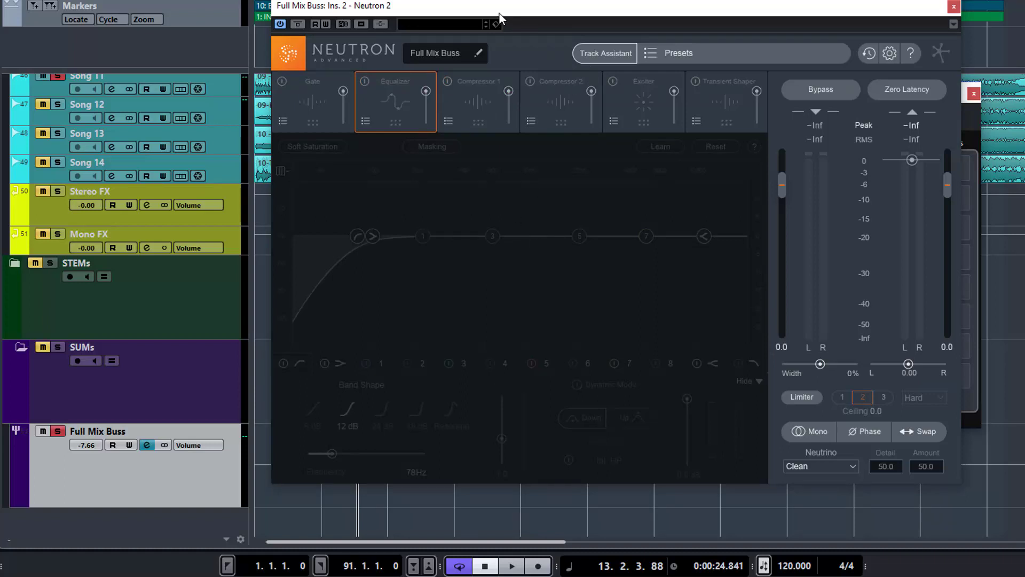
drag(500, 11, 523, 14)
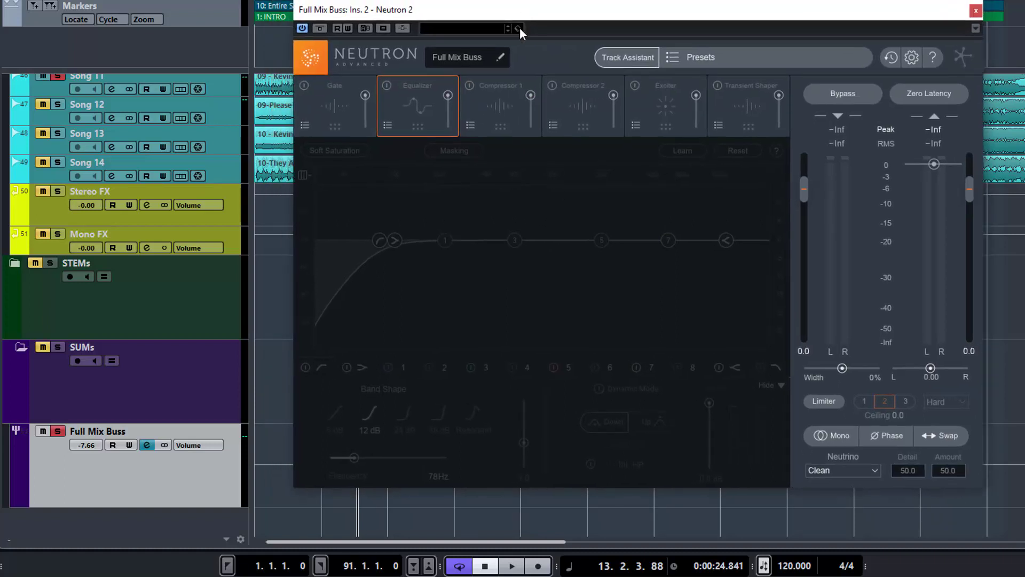
Step: Start Track Assistant with Auto-Detect as the instrument, Balanced style and Medium intensity
click(622, 58)
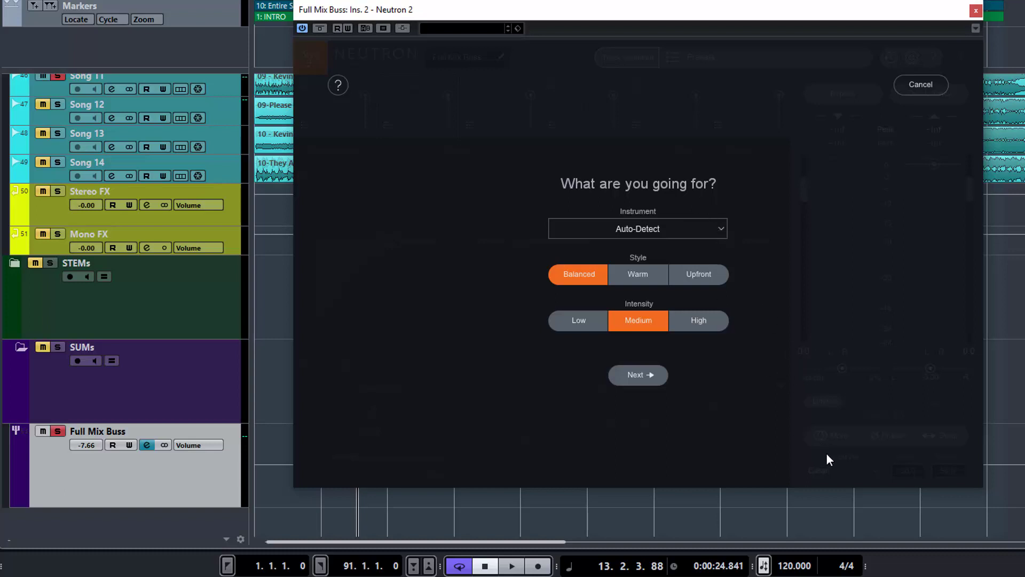
click(721, 230)
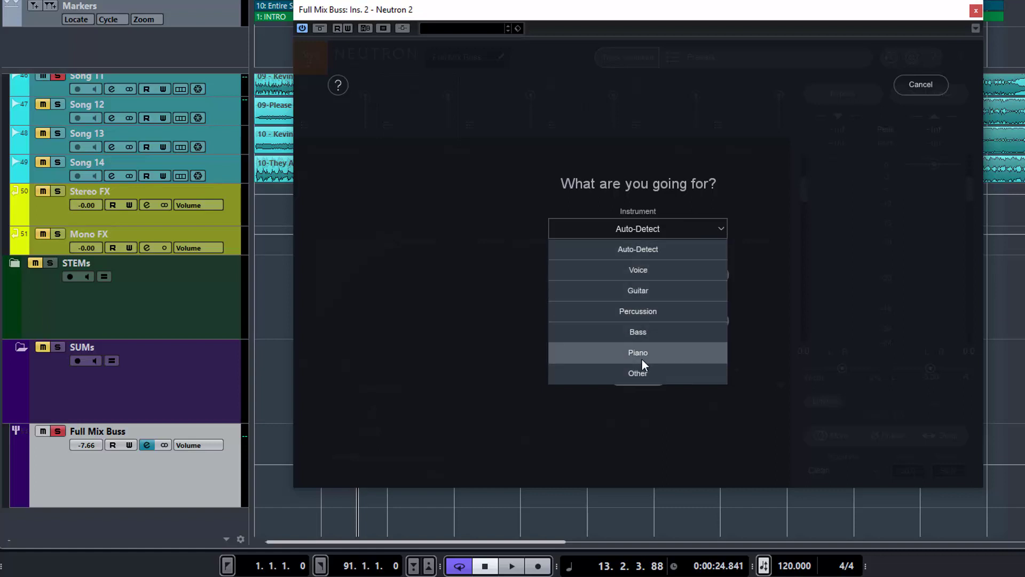
click(717, 230)
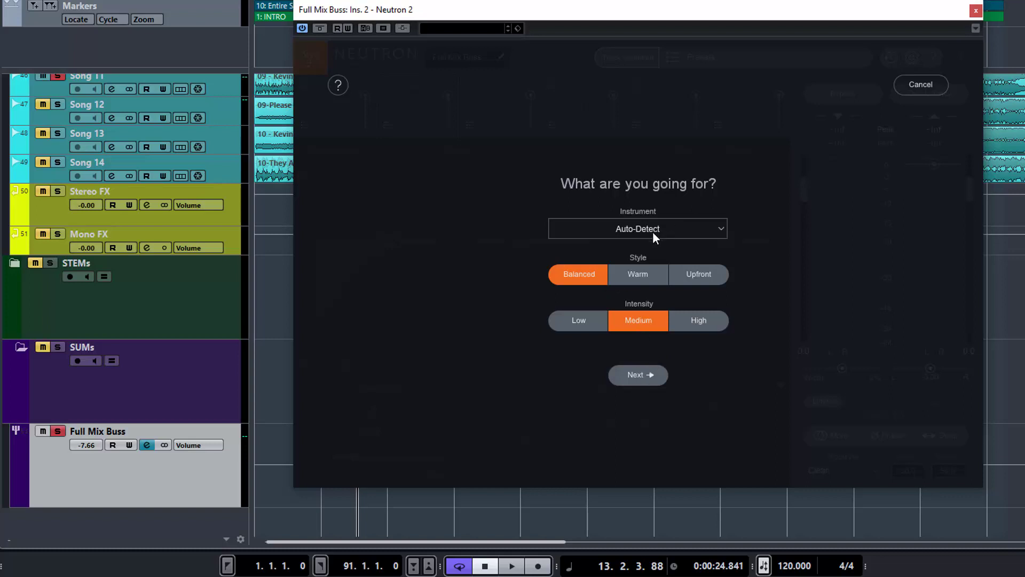
click(640, 375)
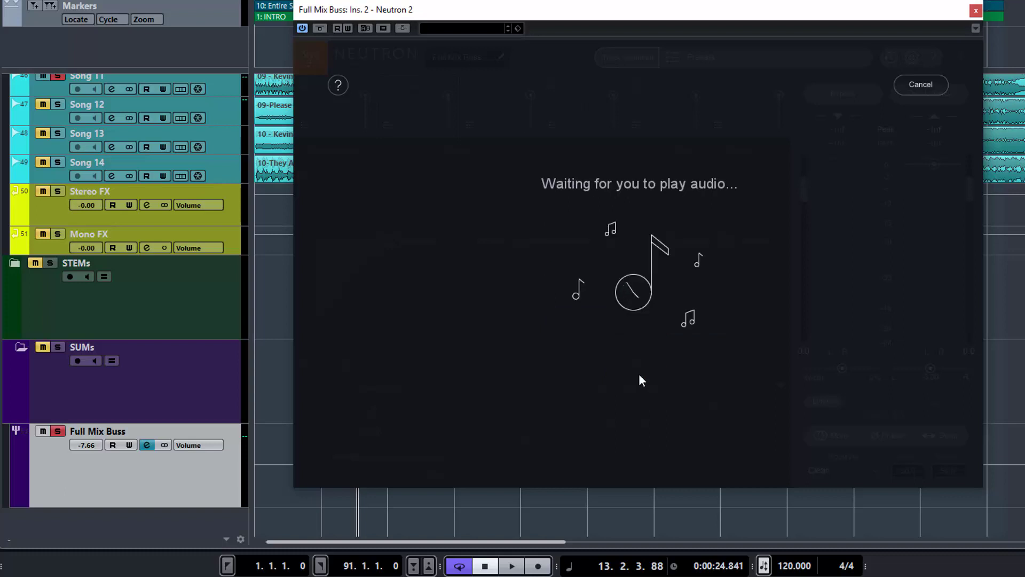
Step: Play the mix for Track Assistant to analyse, accept its suggestion, and stop playback
key(space)
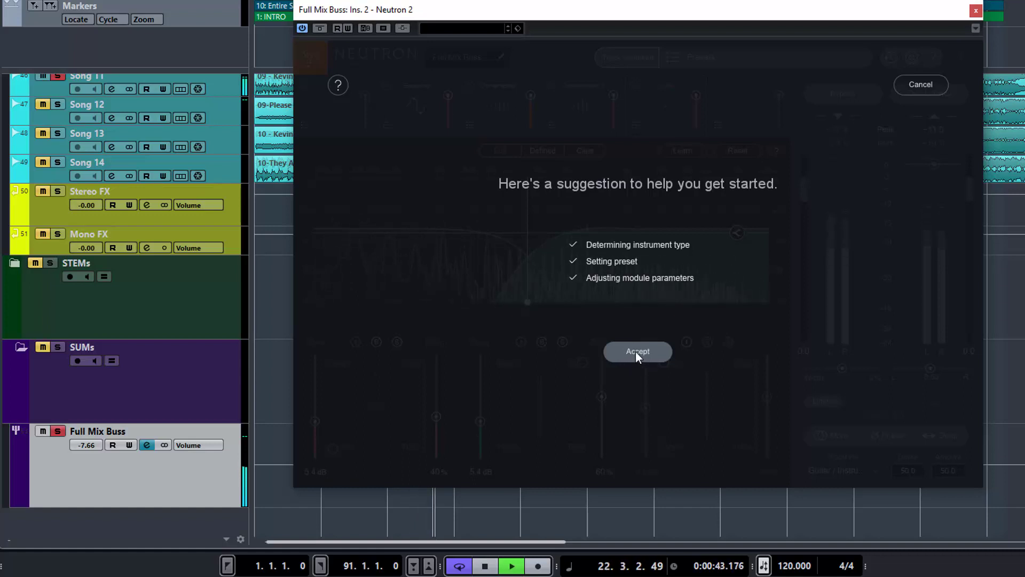
click(635, 353)
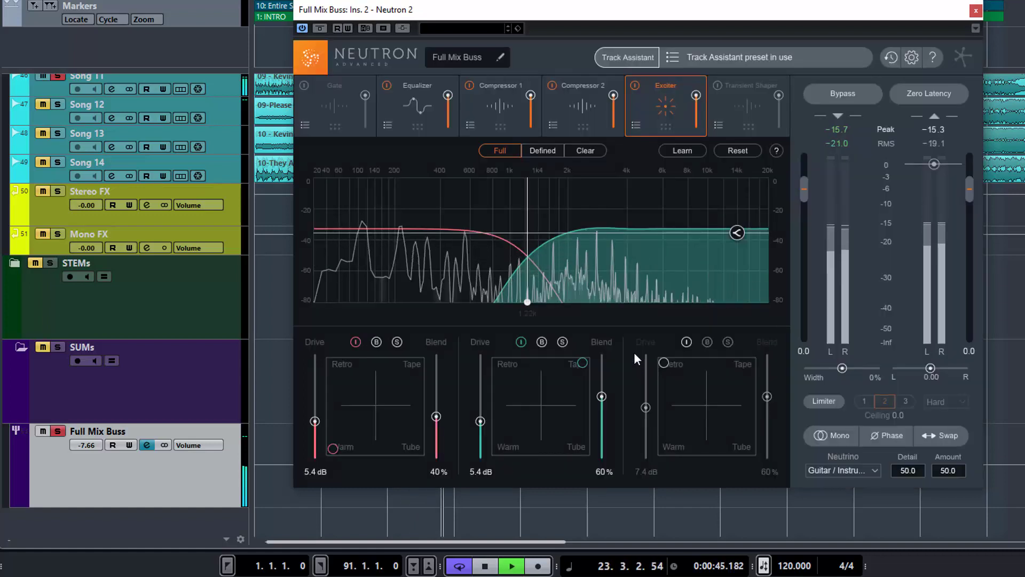
key(space)
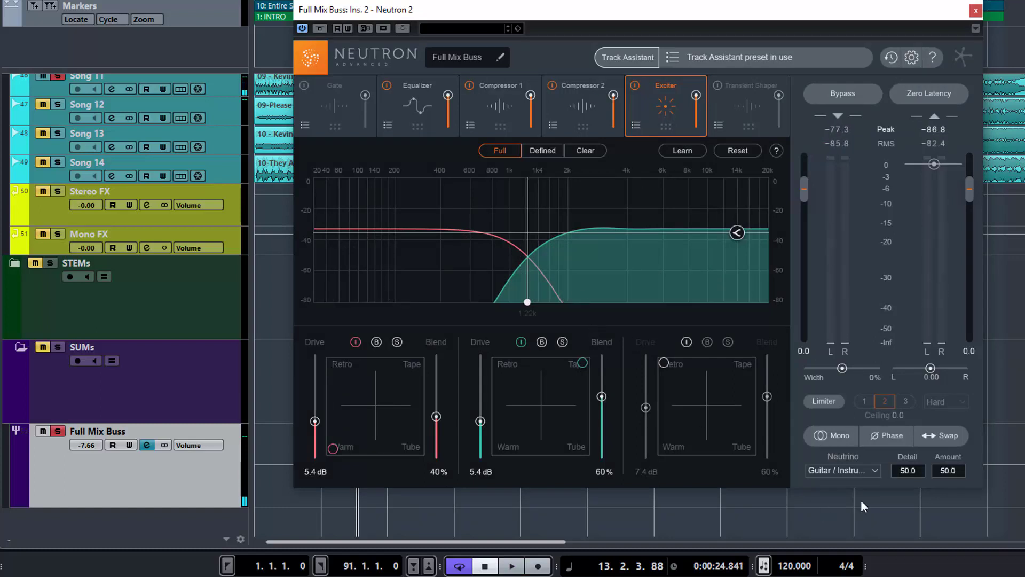
Step: Review the Neutrino mode options, keeping Guitar / Instrument, and inspect Equalizer bands 1, 3, 7 and the high shelf
click(877, 469)
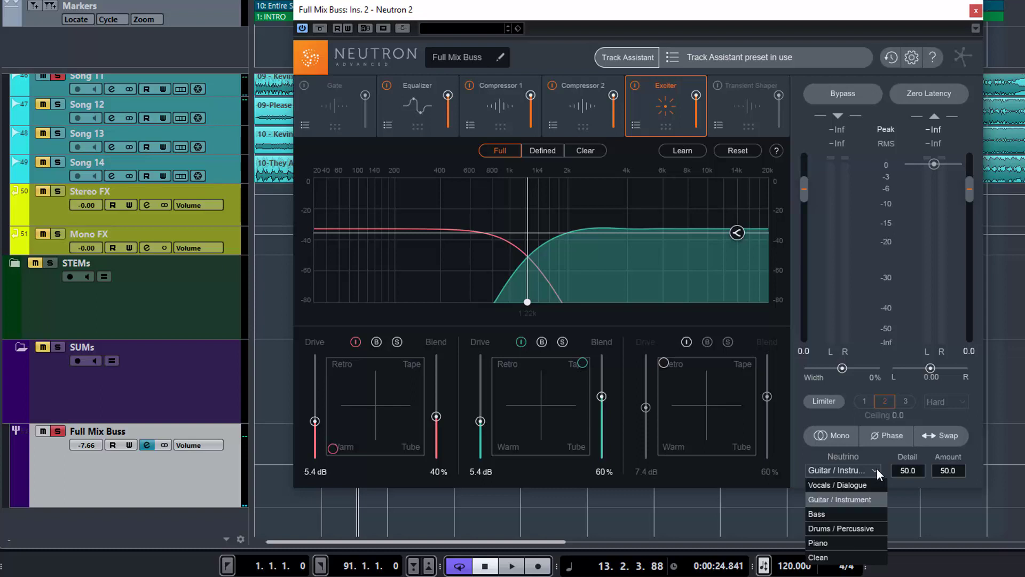
click(866, 503)
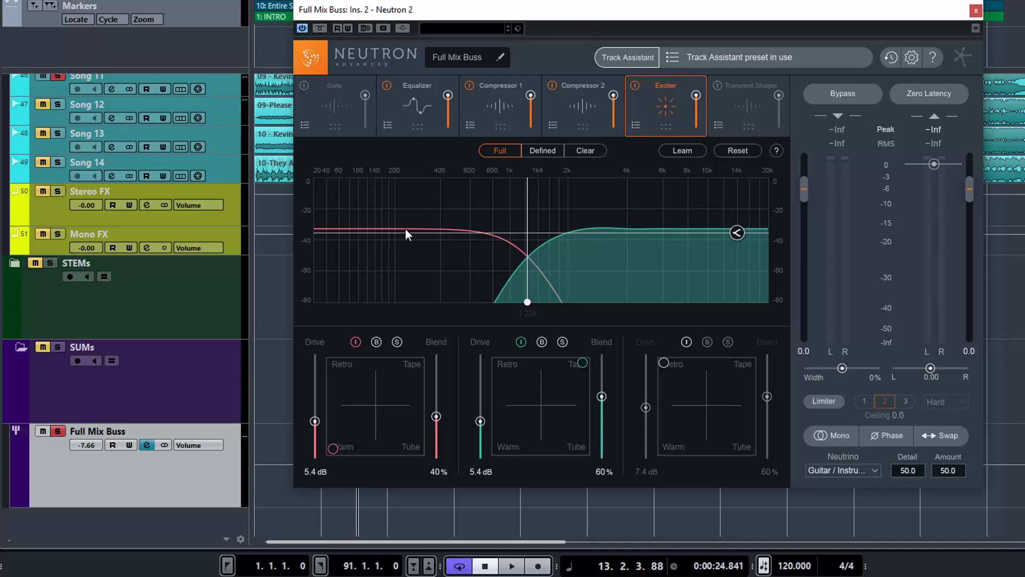
click(411, 110)
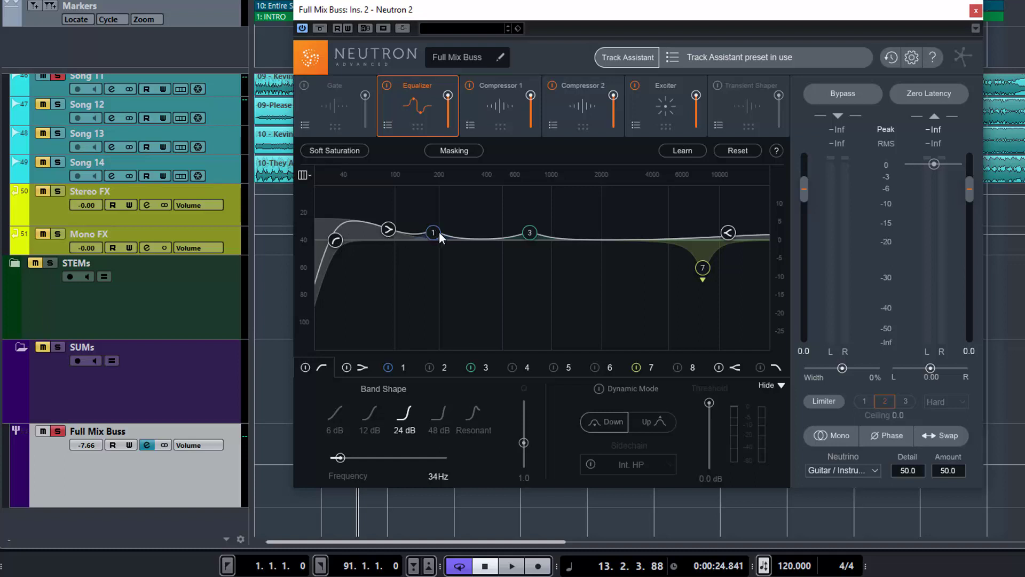
click(401, 368)
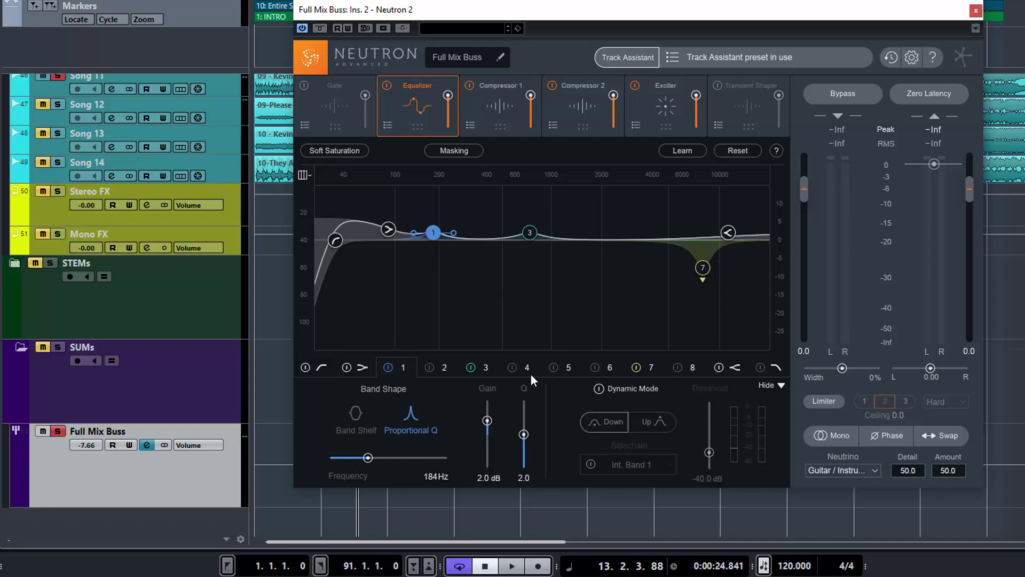
click(486, 369)
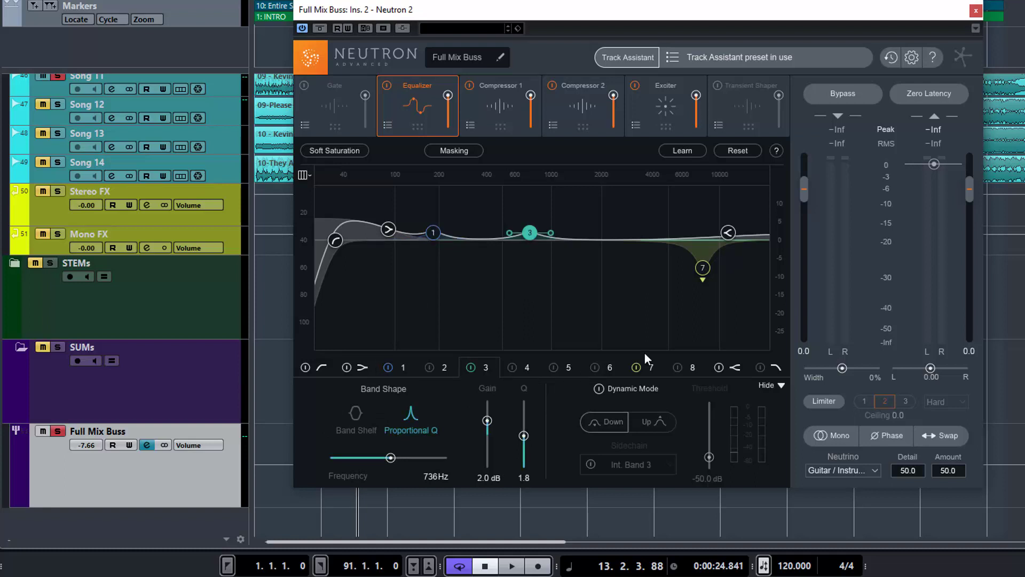
click(650, 368)
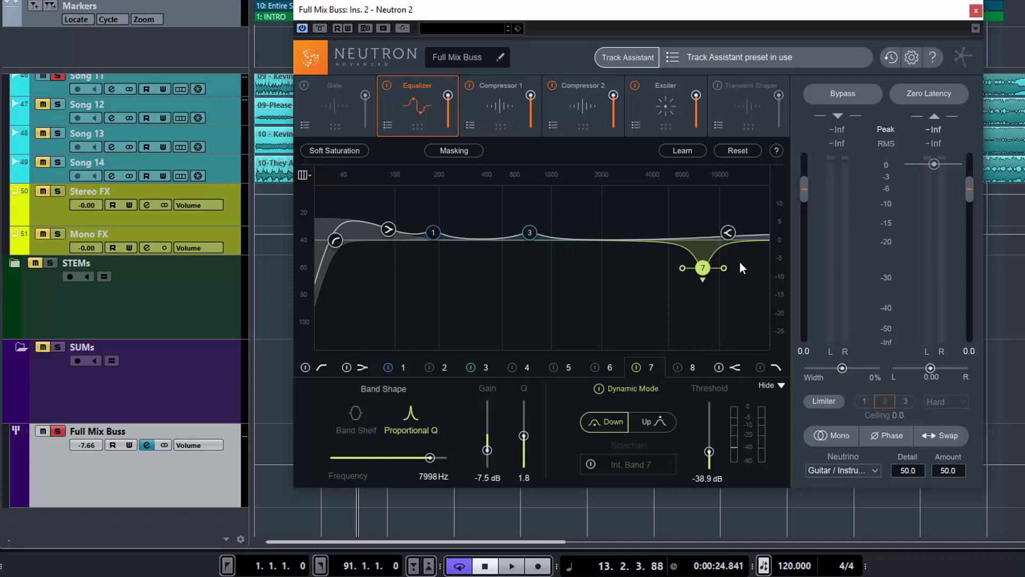
click(736, 367)
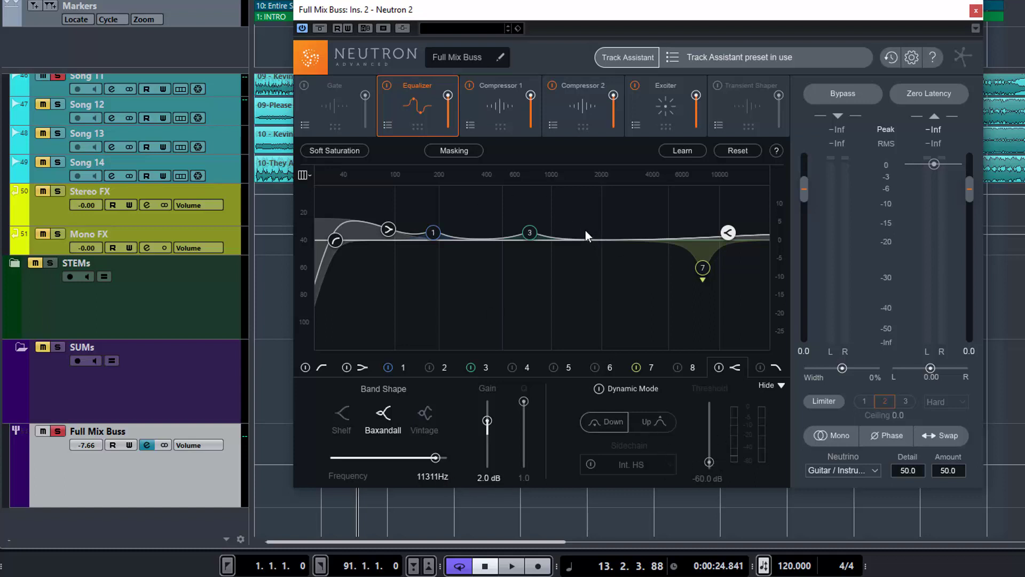
Step: Inspect the suggested settings of Compressor 1, Compressor 2 and the Exciter
click(507, 126)
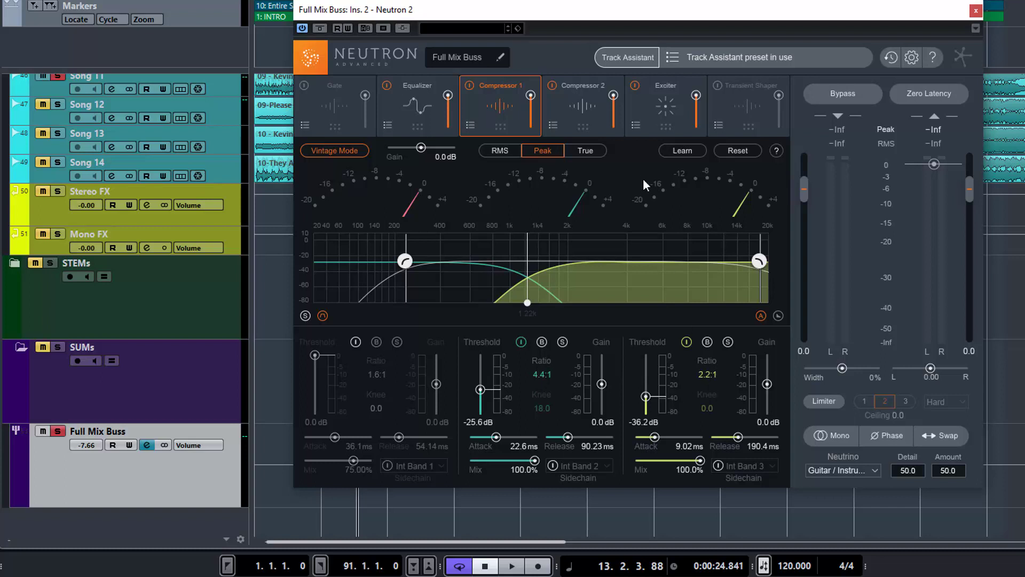
click(584, 124)
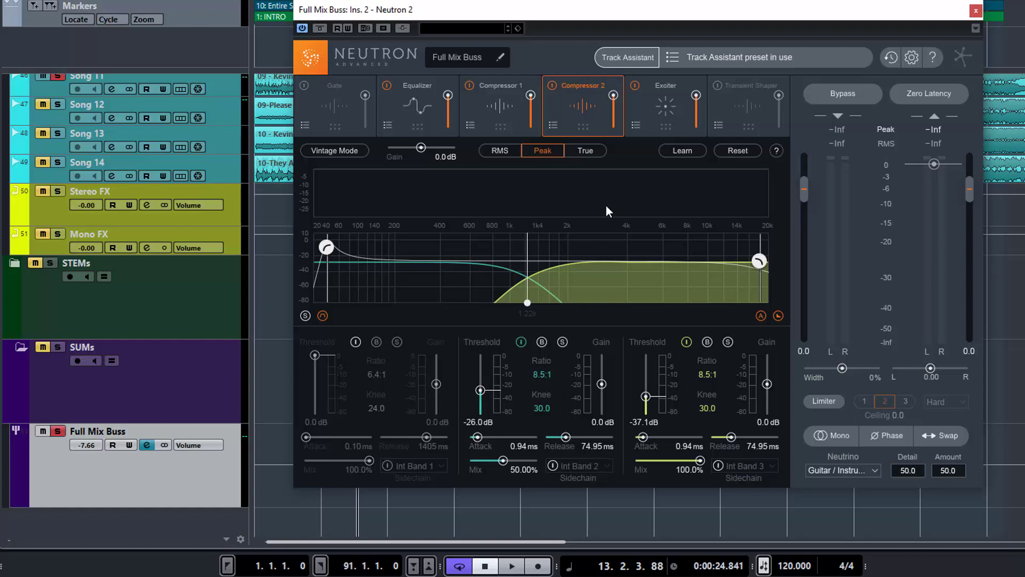
click(665, 110)
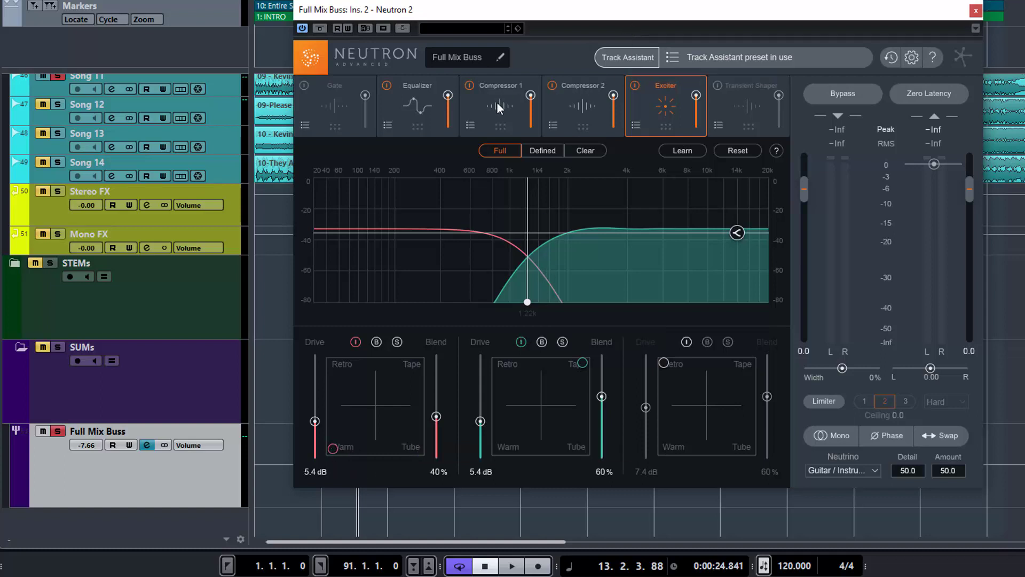
Step: Play the mix, watch Equalizer band 7 respond, and compare the sound with the Equalizer disabled and enabled
click(426, 111)
key(space)
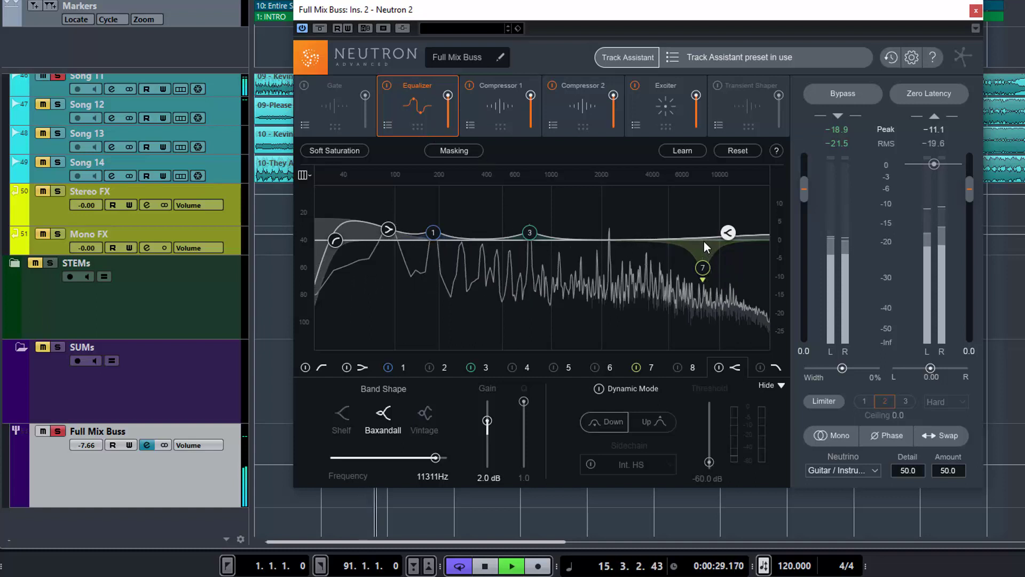
click(653, 365)
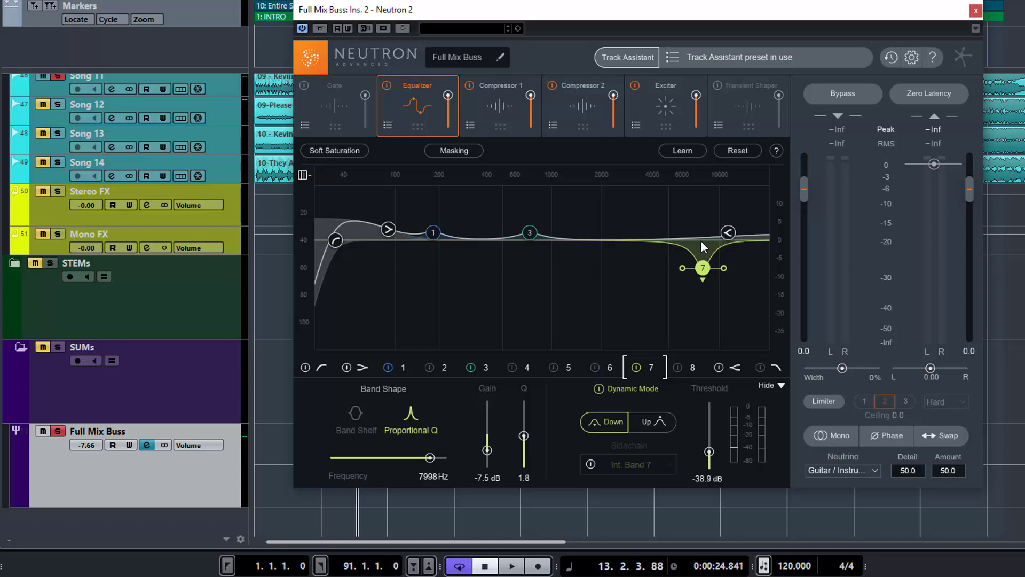
key(space)
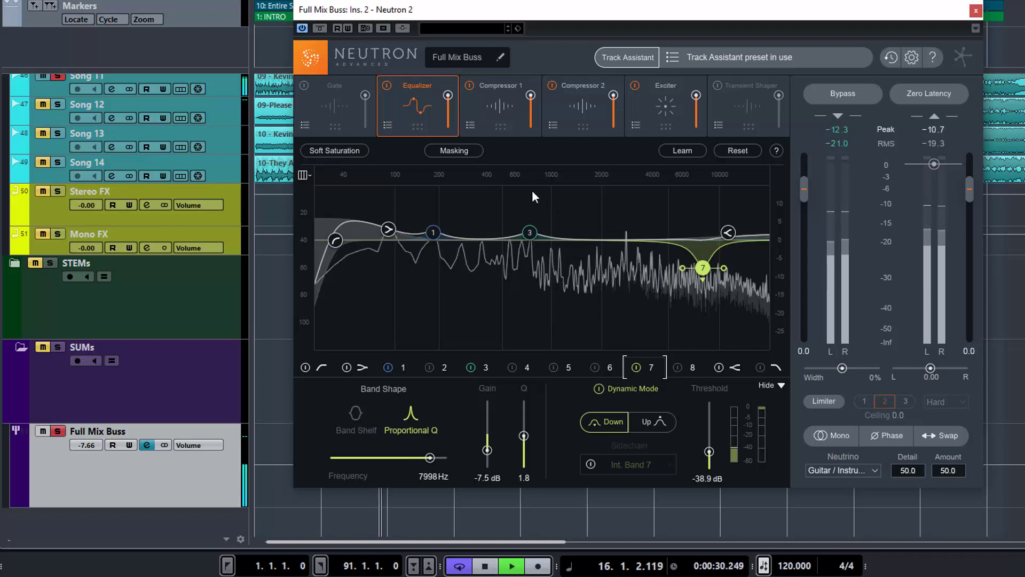
click(386, 85)
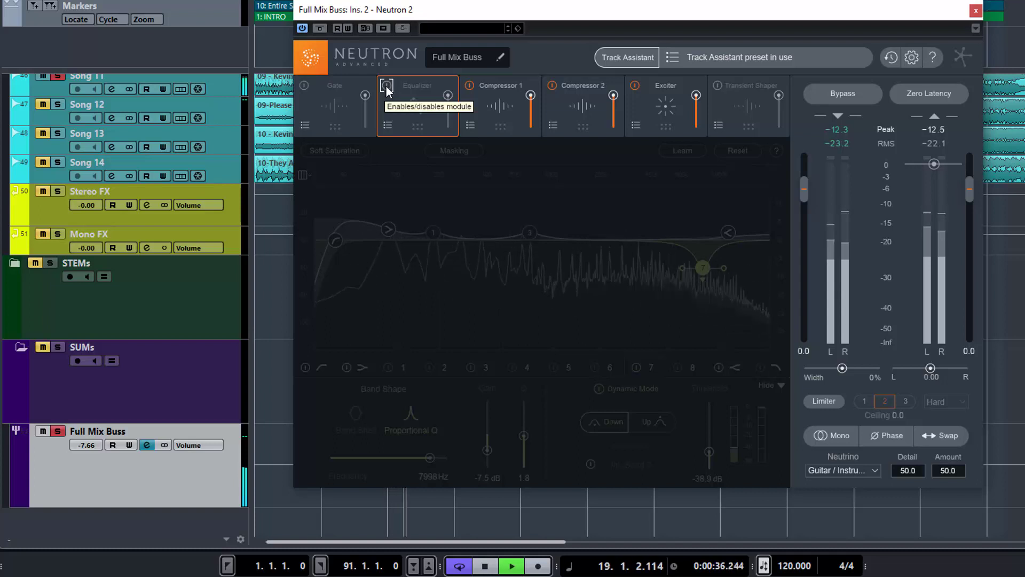
click(387, 86)
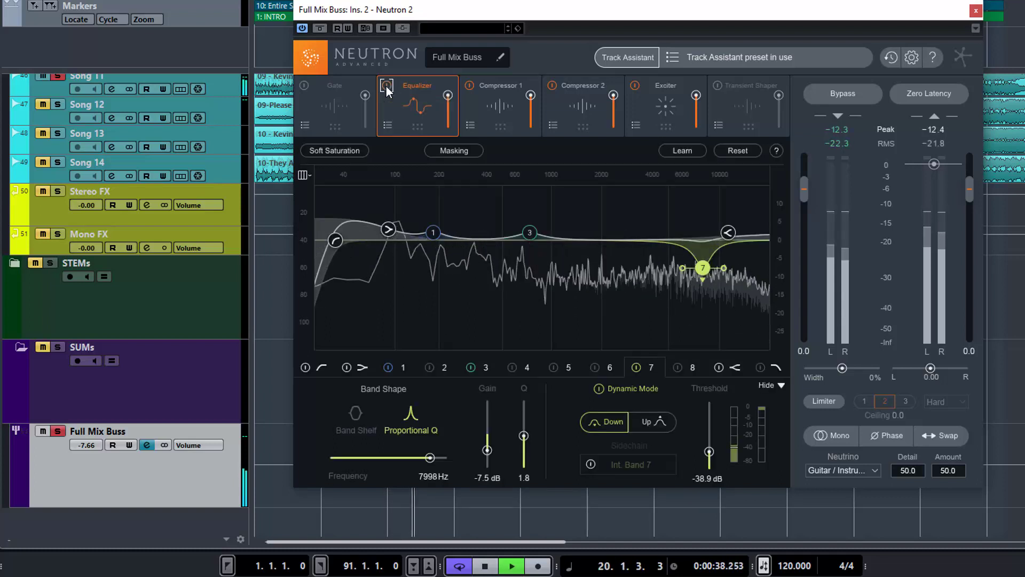
Step: Compare the playing mix with Compressor 1 and Compressor 2 each disabled and re-enabled
click(482, 96)
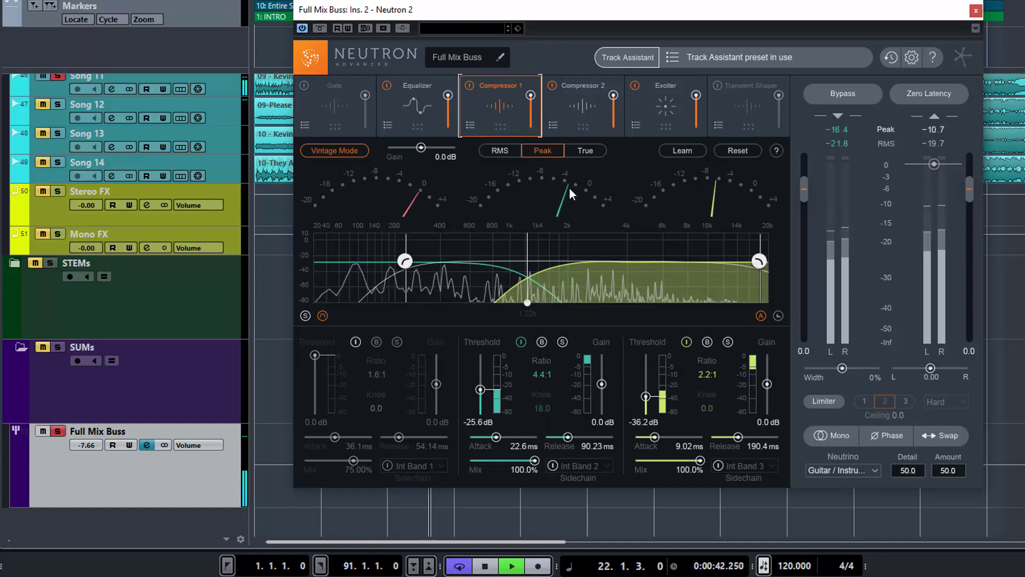
click(468, 85)
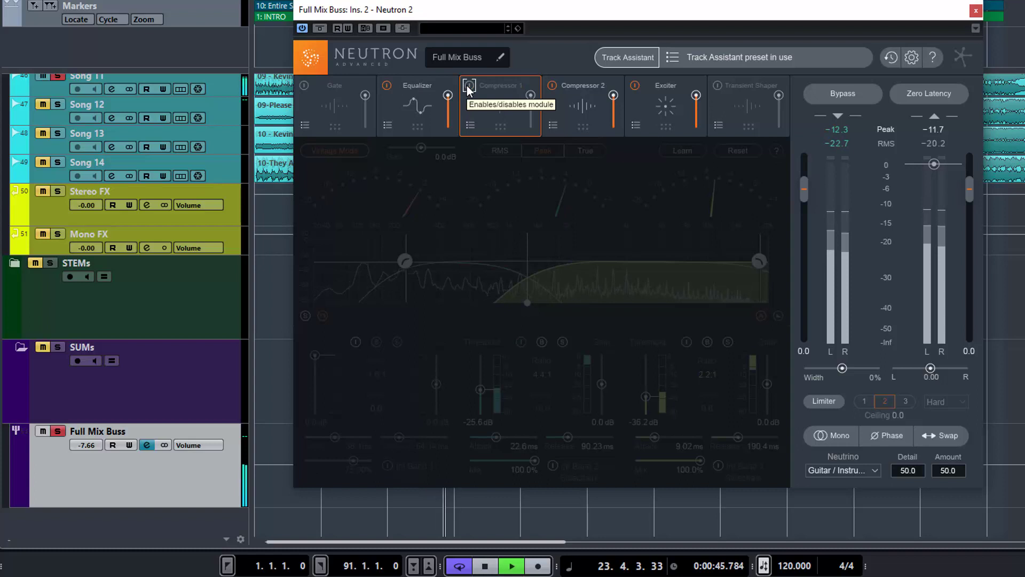
click(469, 86)
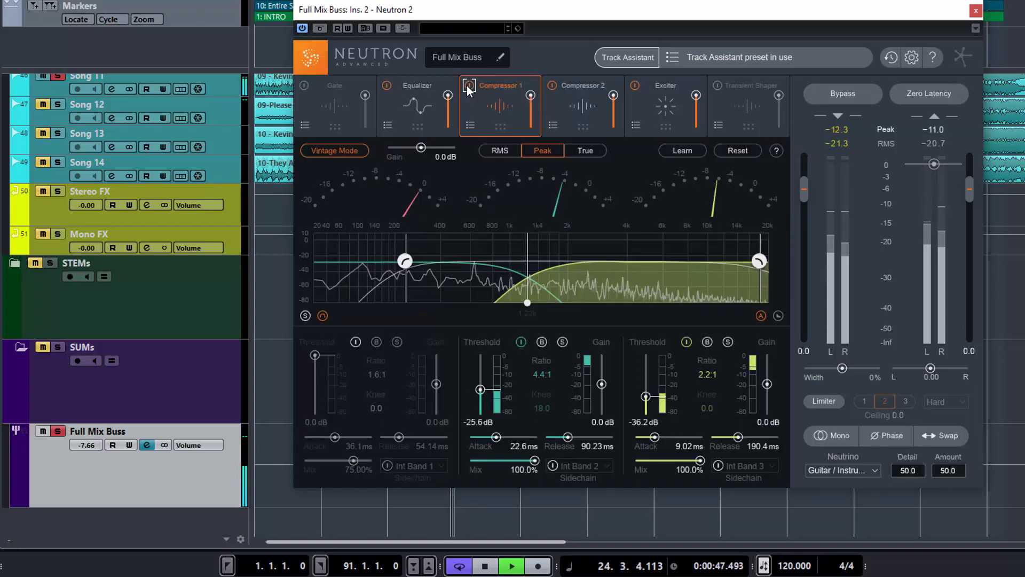
click(568, 96)
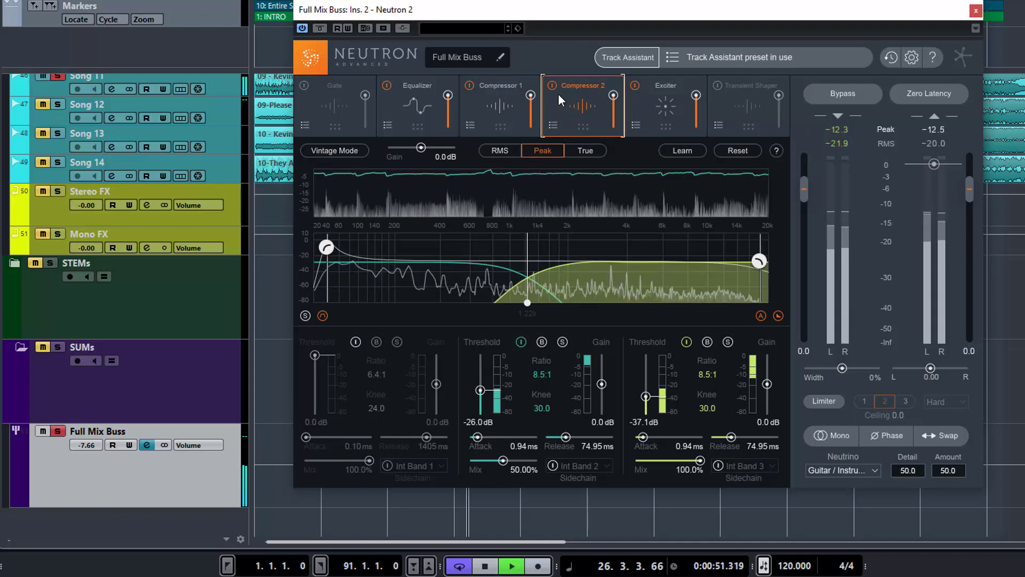
click(551, 86)
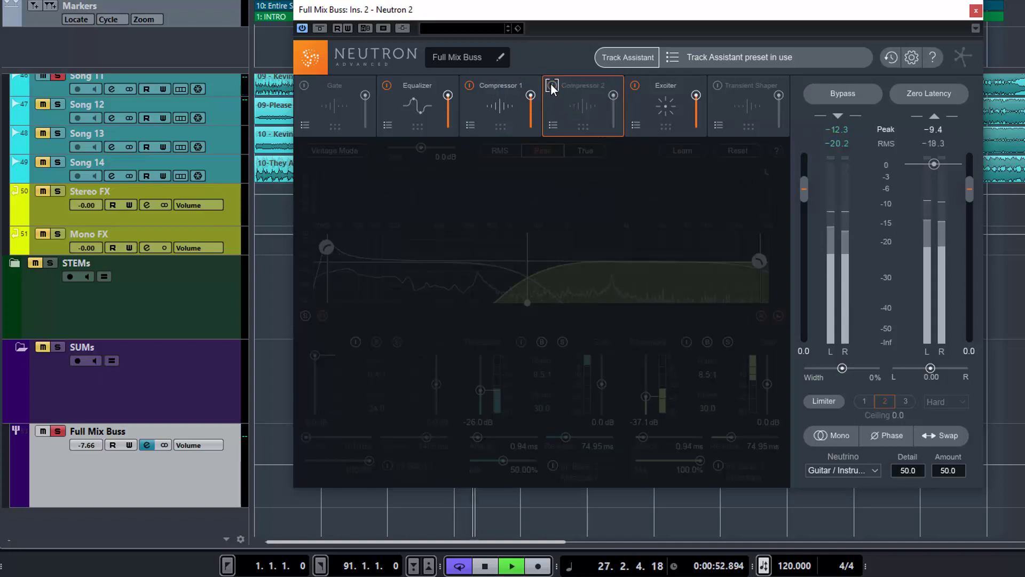
click(550, 85)
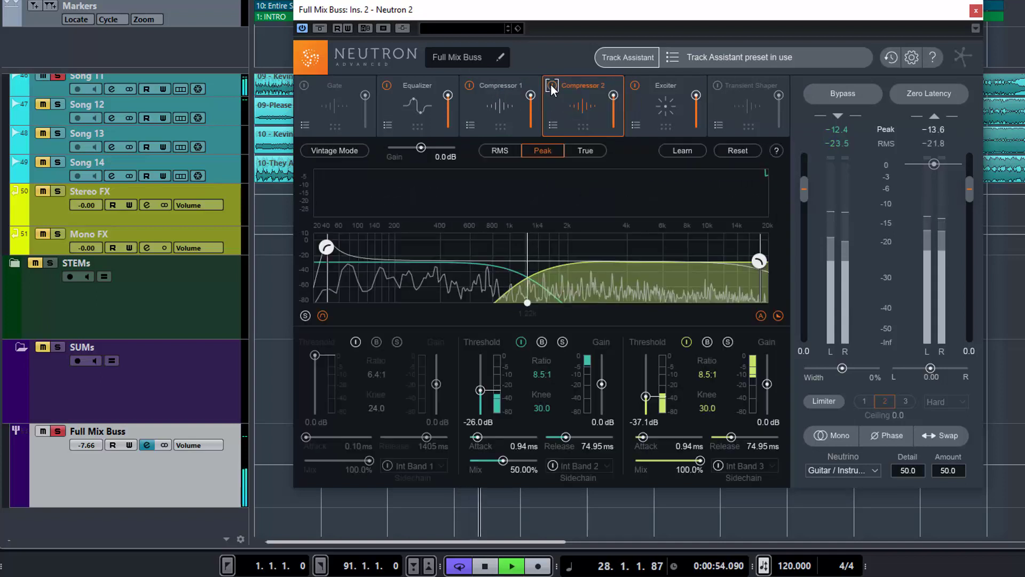
Step: Compare the playing mix with the Exciter disabled and re-enabled, and stop playback
click(643, 109)
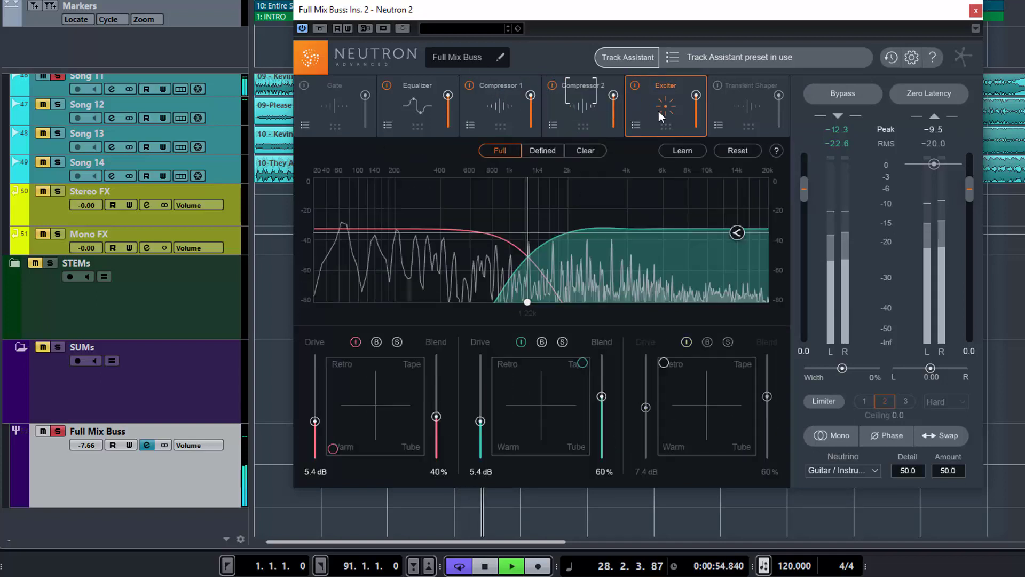
click(635, 86)
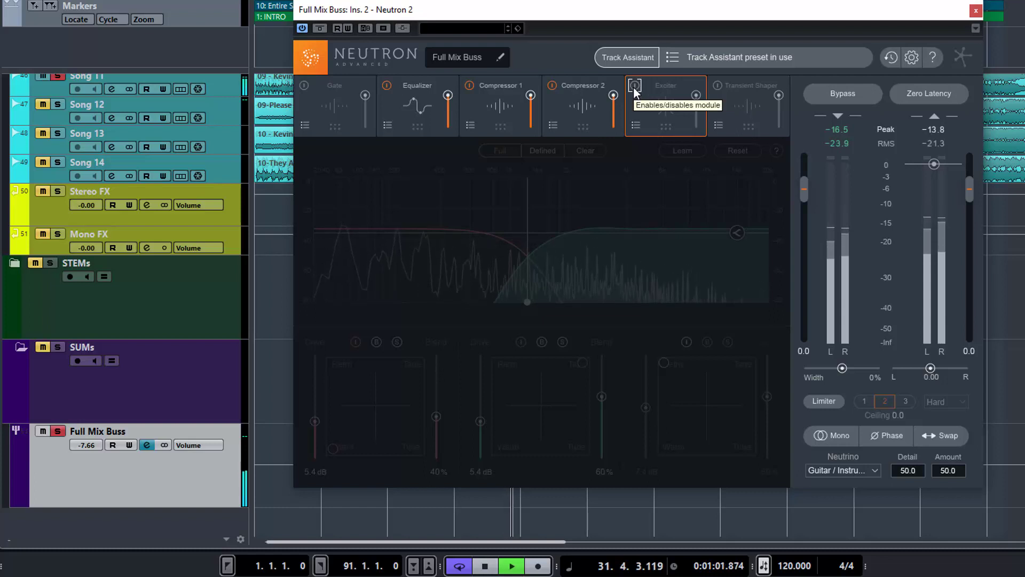
click(635, 86)
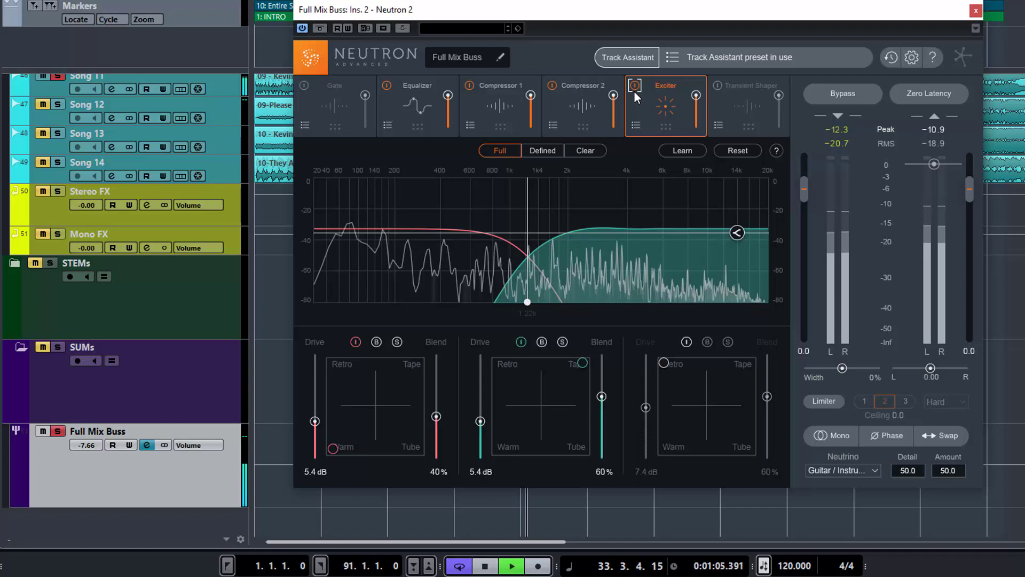
key(space)
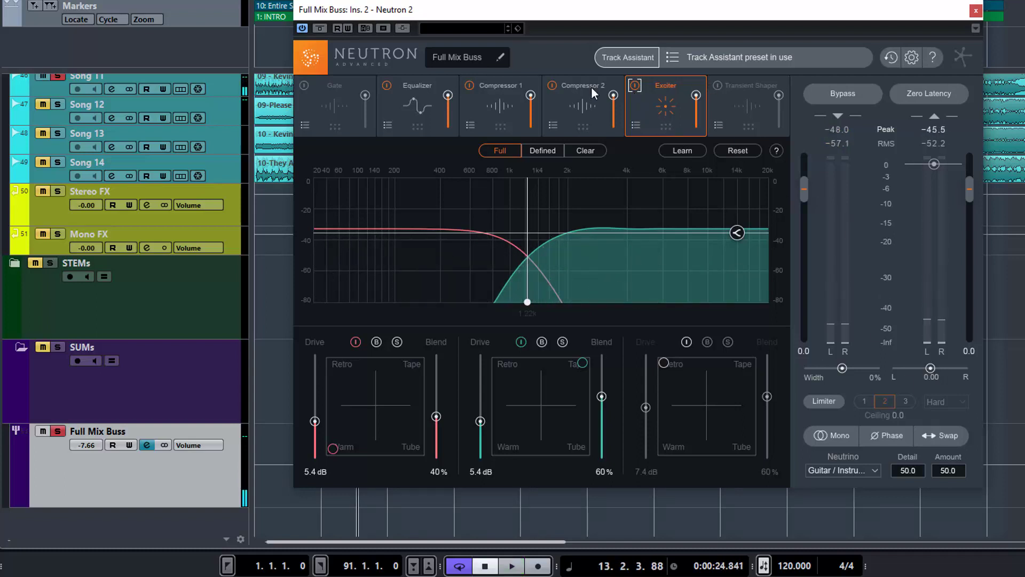
Step: Bypass and close Neutron 2 on the Full Mix Buss, and unsolo Song 11
click(322, 28)
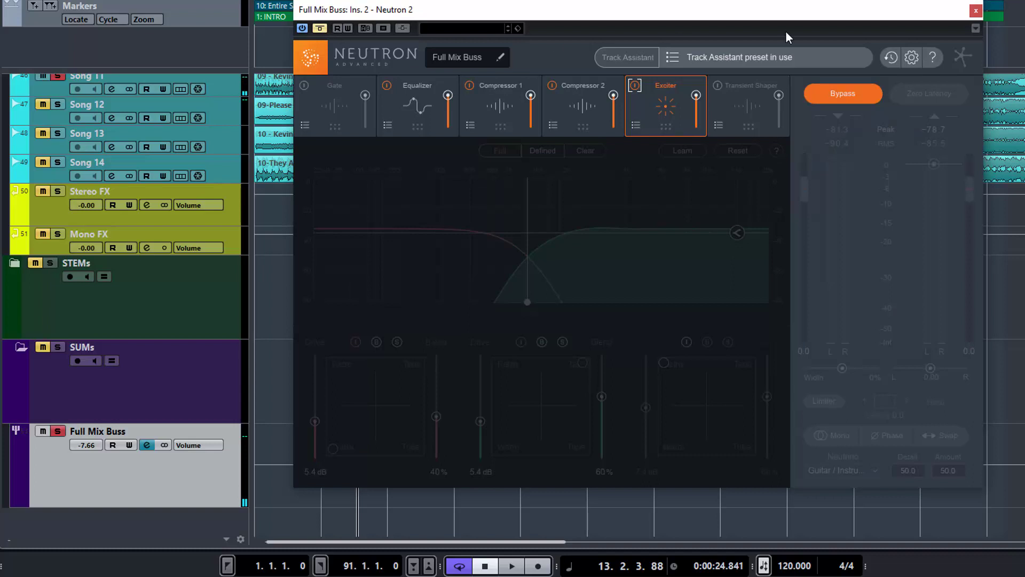
click(976, 12)
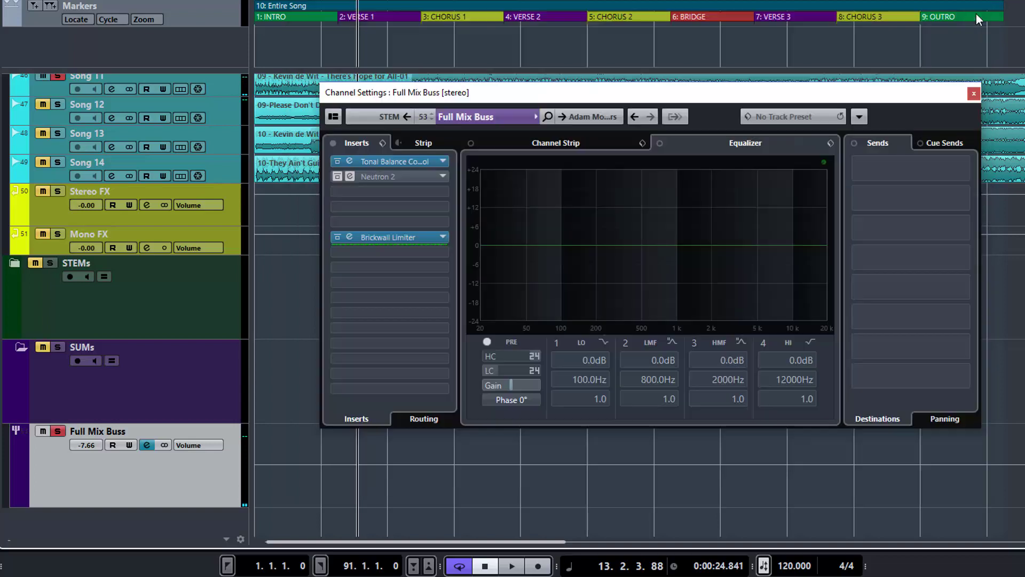
click(57, 77)
Step: Collapse the Songs folder, and expand the Instruments folder with the channel settings window moved clear of its track list
scroll(285, 161, up, 10)
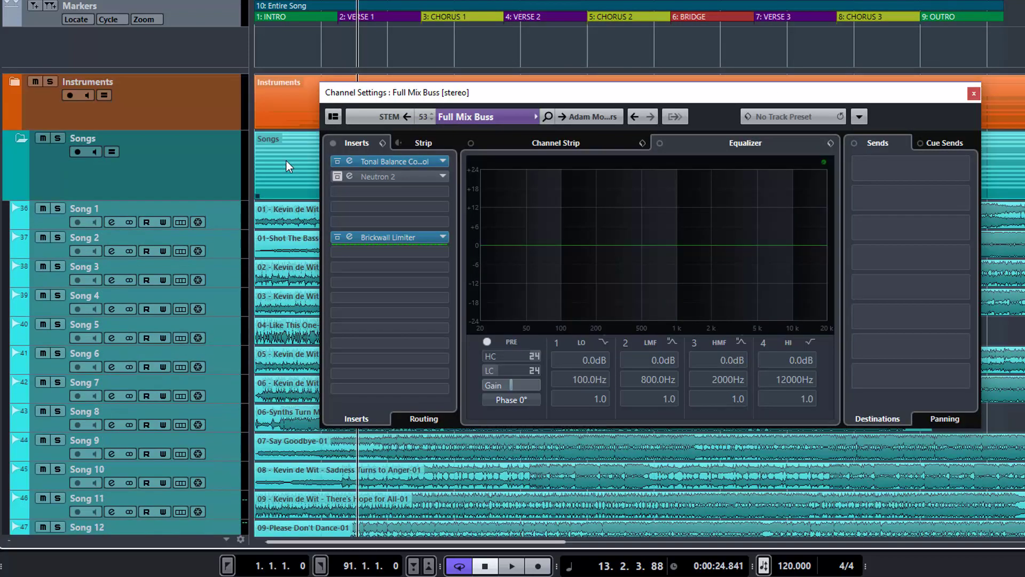
click(21, 138)
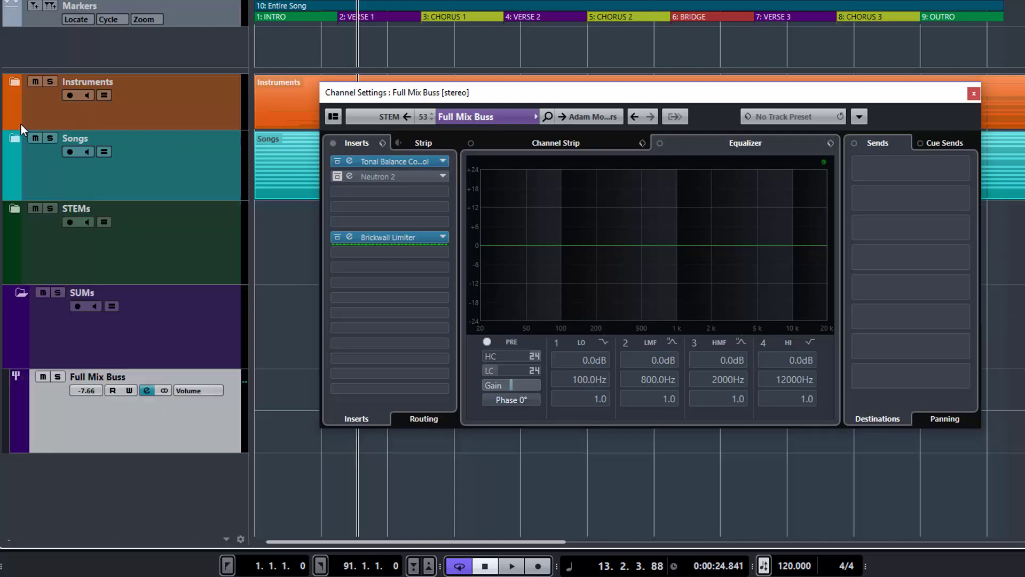
click(14, 83)
drag(374, 100, 557, 134)
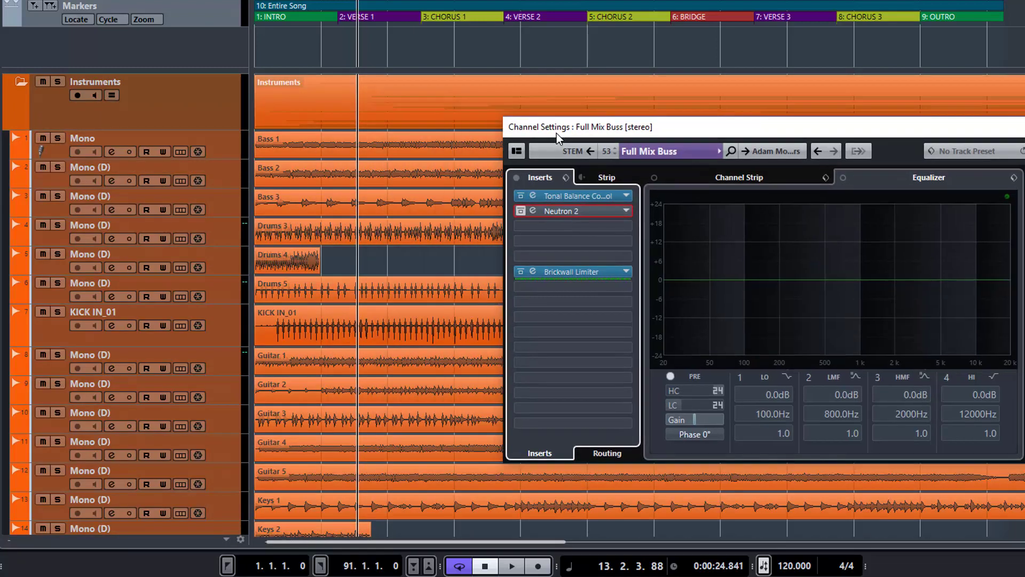
Step: Solo the first Mono track holding the Bass 1 clip and play it briefly
click(235, 147)
key(s)
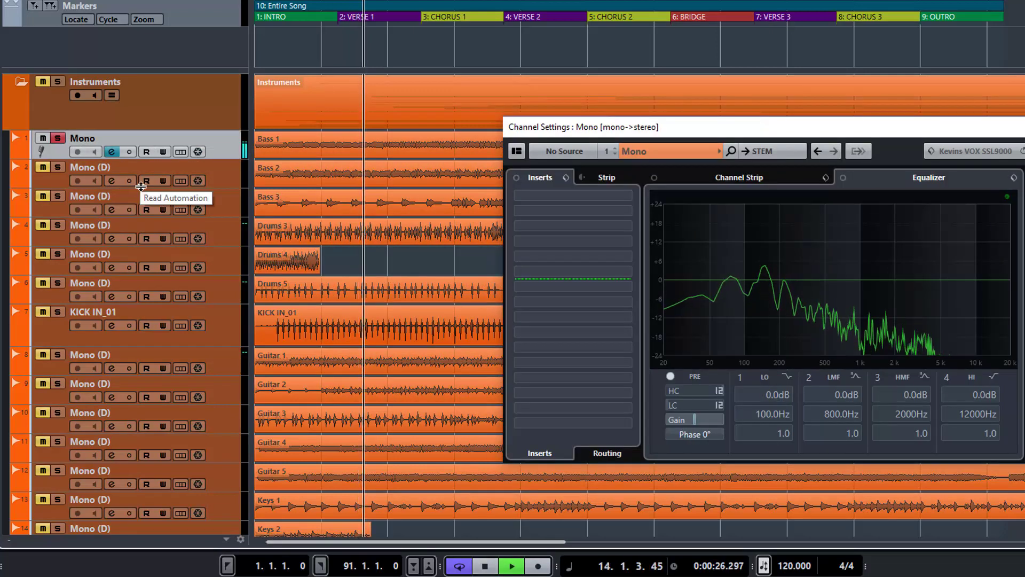
key(space)
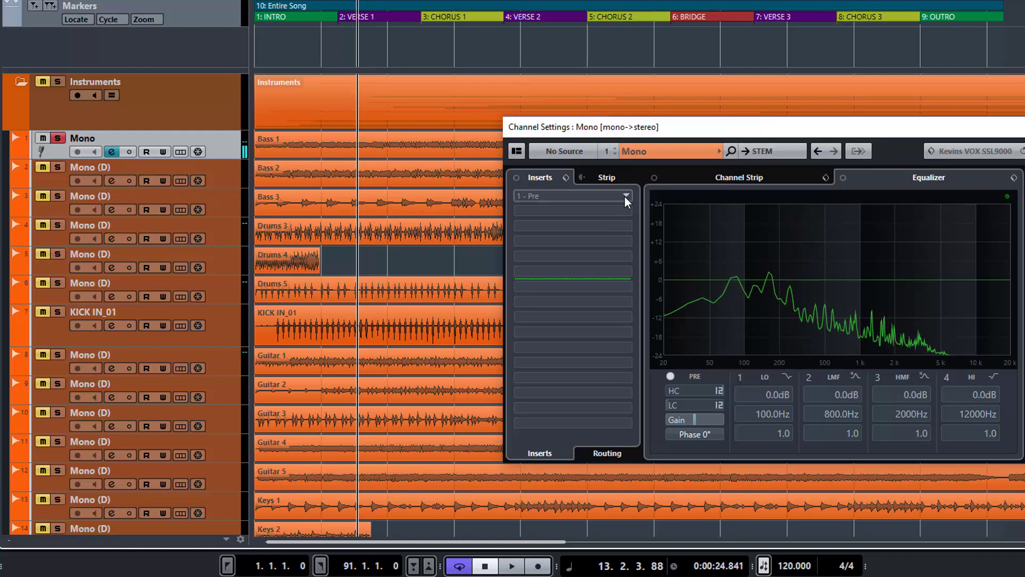
Step: Load Neutron 2 into the first insert slot of the soloed bass track
click(624, 195)
text(neutr)
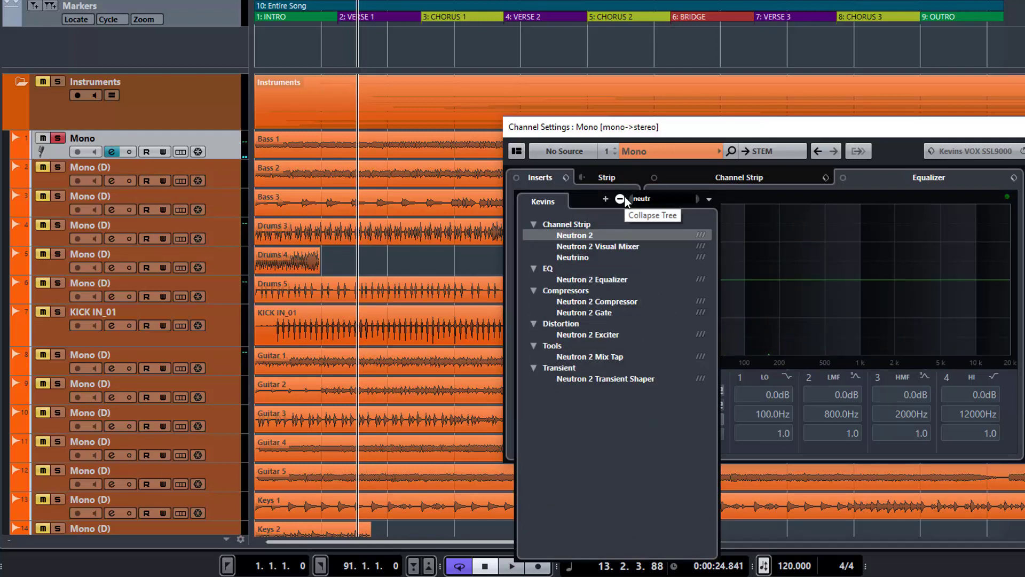
key(Escape)
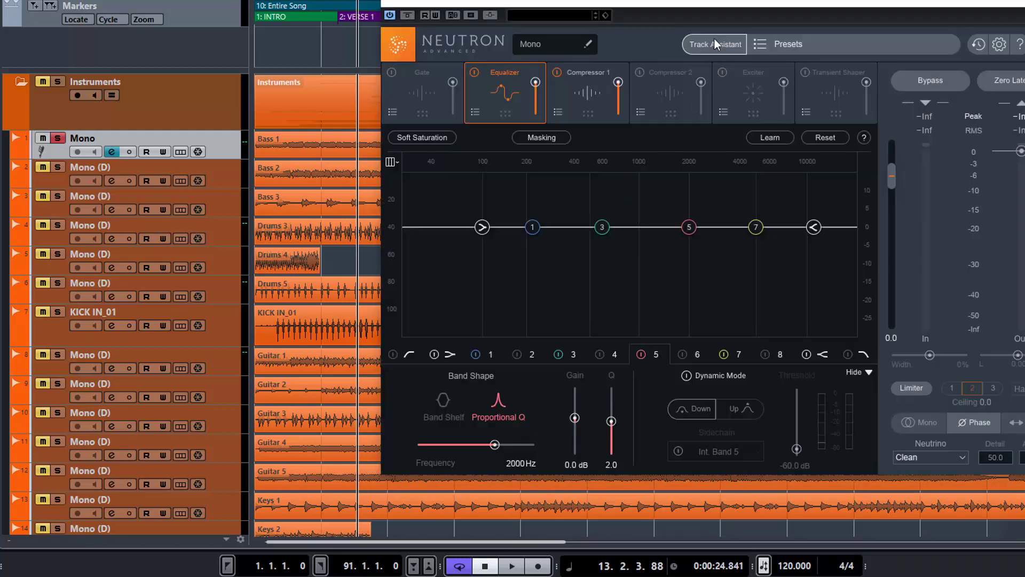
Step: Run Track Assistant on the playing bass with Auto-Detect, Balanced style and Medium intensity, and accept its suggestion
key(space)
key(space)
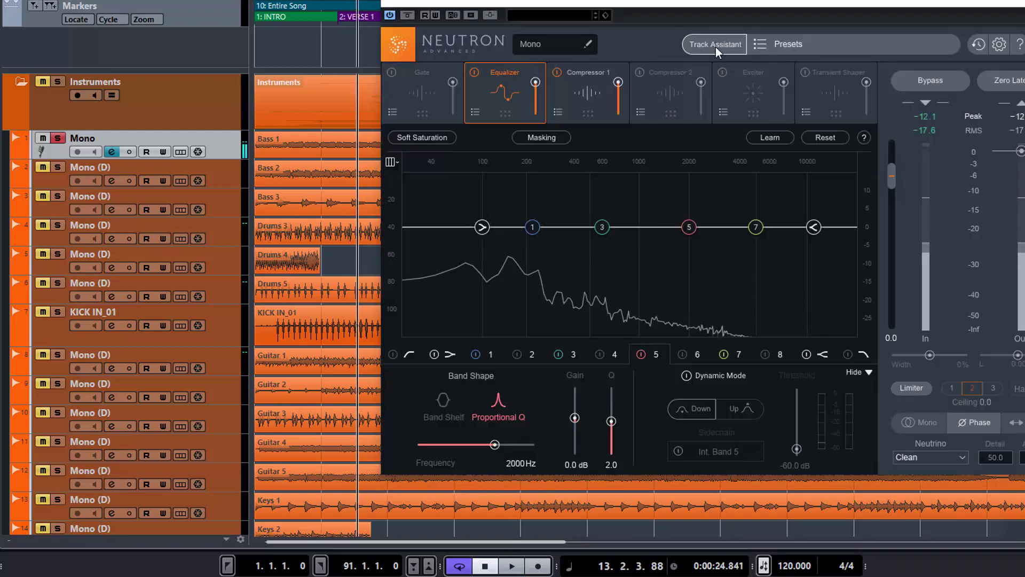
click(715, 47)
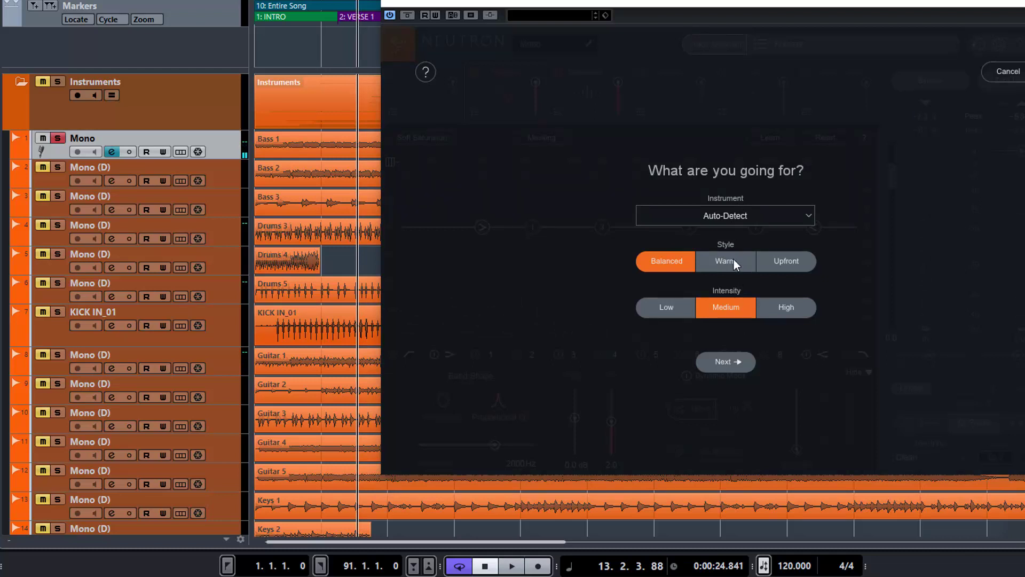
click(723, 363)
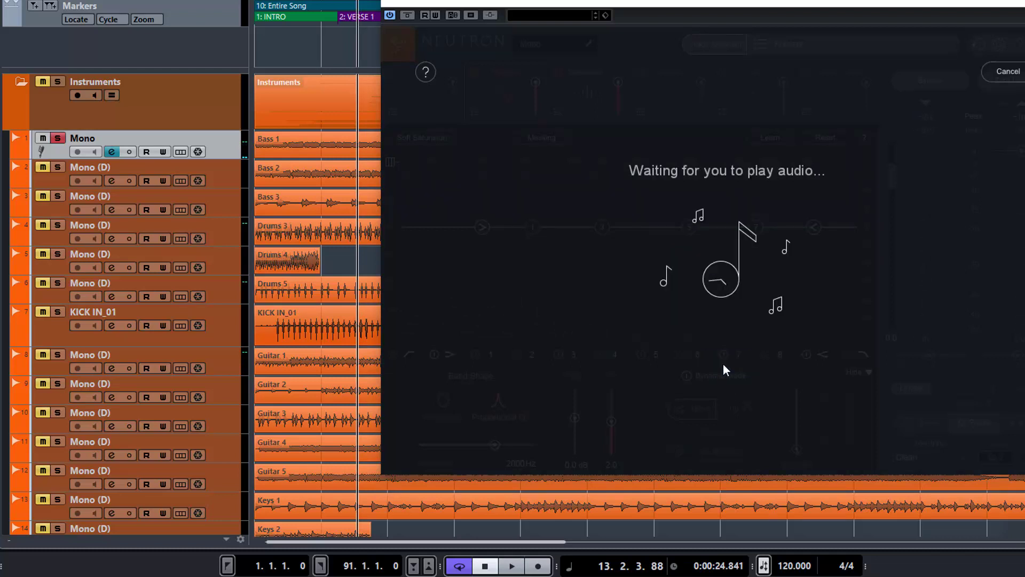
key(space)
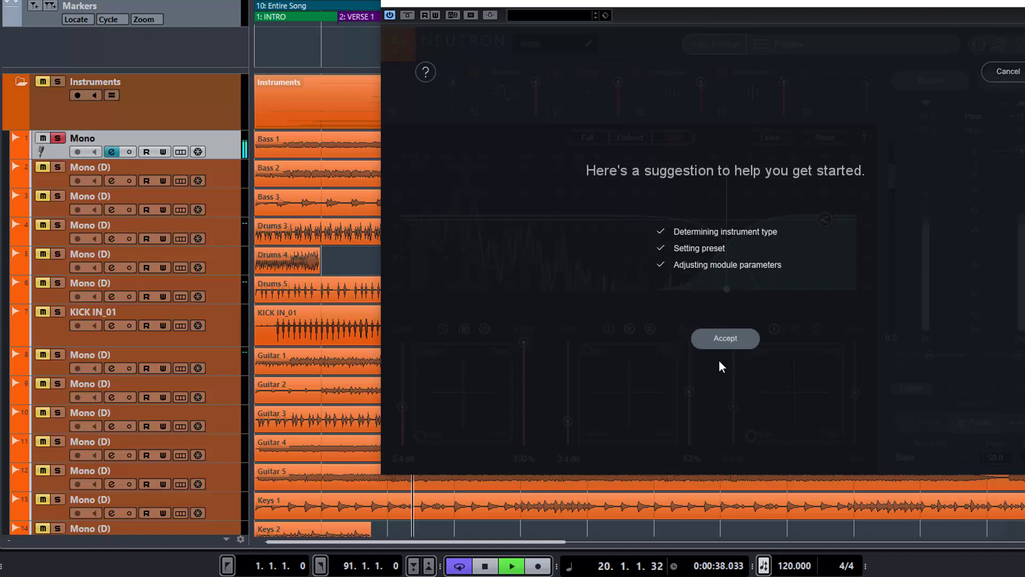
click(722, 343)
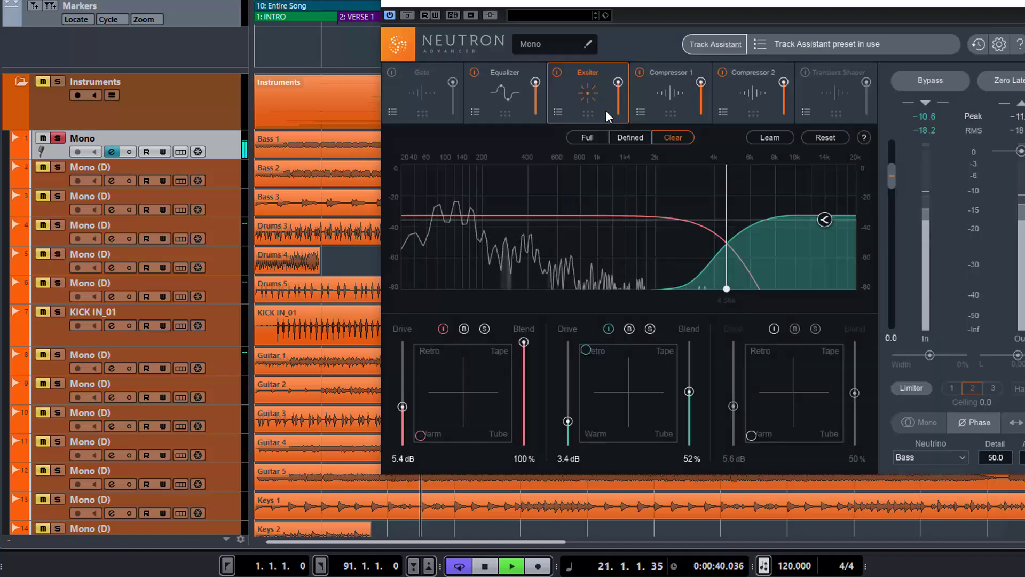
key(space)
Step: Inspect the suggested Equalizer settings of bands 3, 2 and 1 for the bass
click(499, 88)
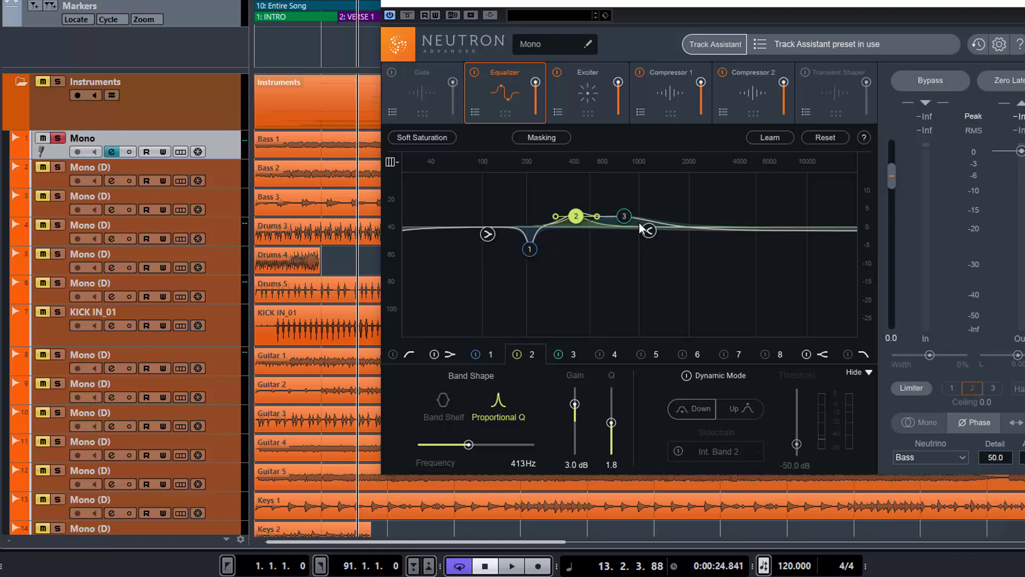
click(573, 355)
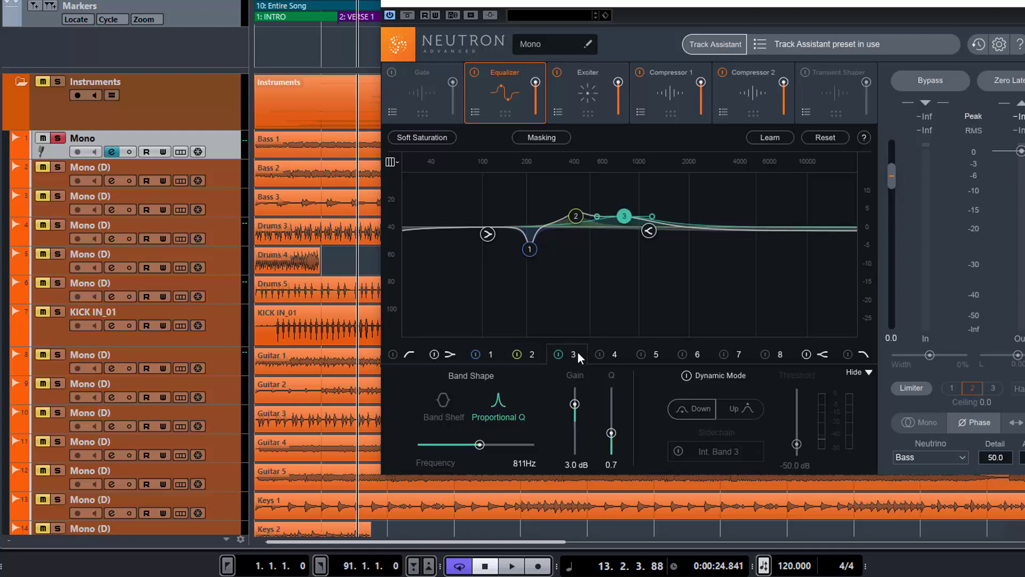
click(532, 355)
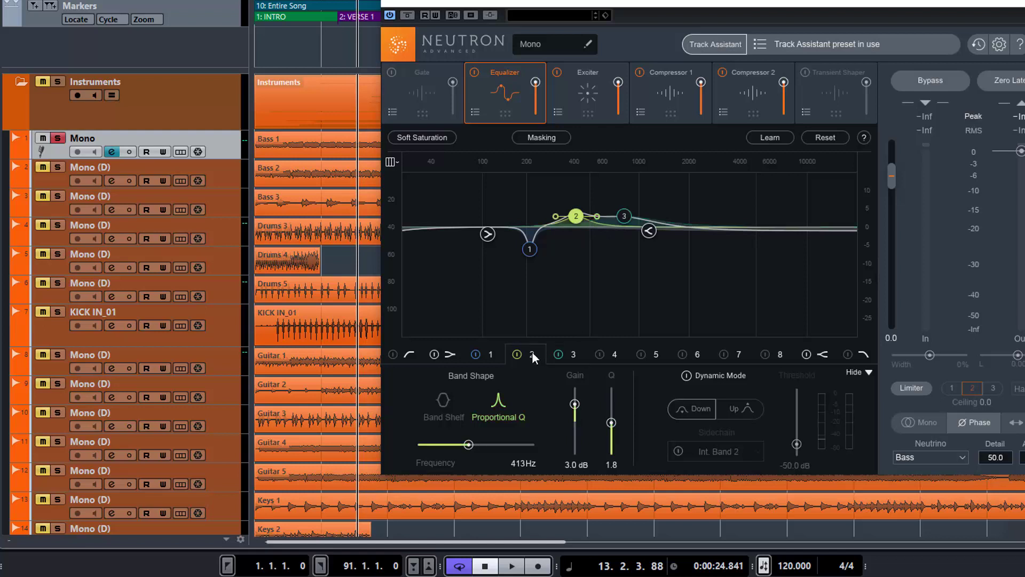
click(490, 355)
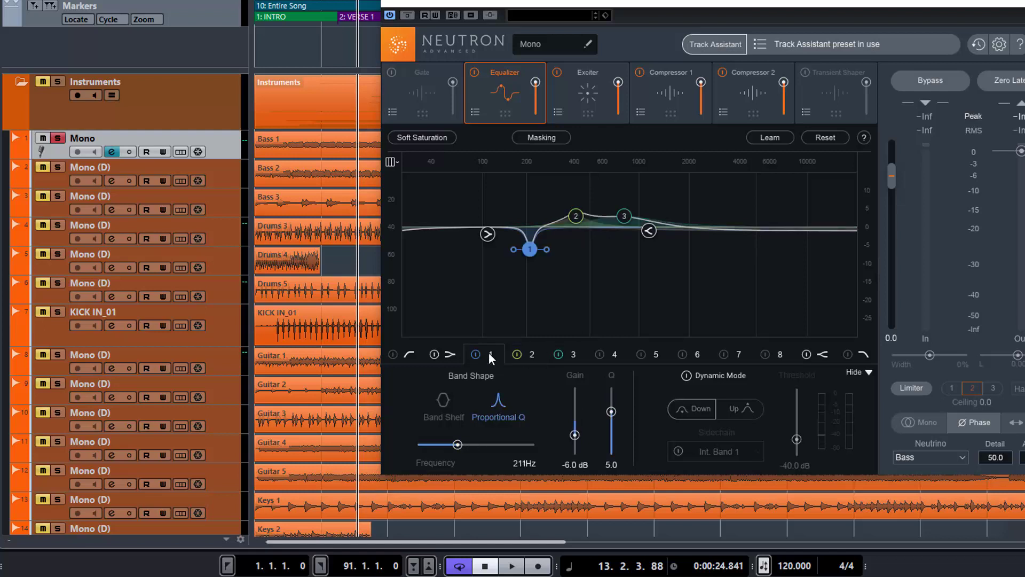
Step: Inspect the suggested Exciter, Compressor 1 and Compressor 2 settings for the bass
click(593, 102)
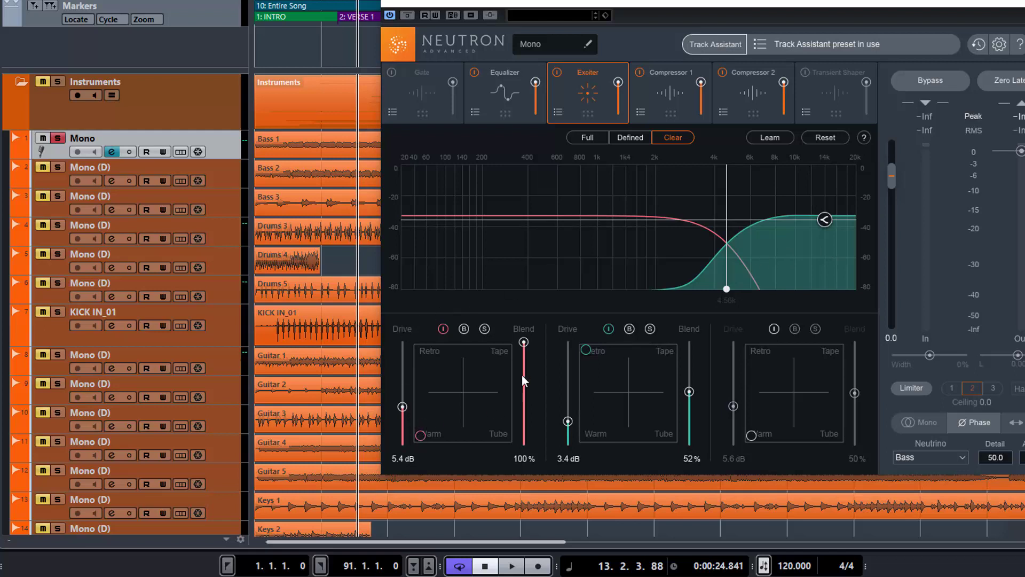
click(662, 102)
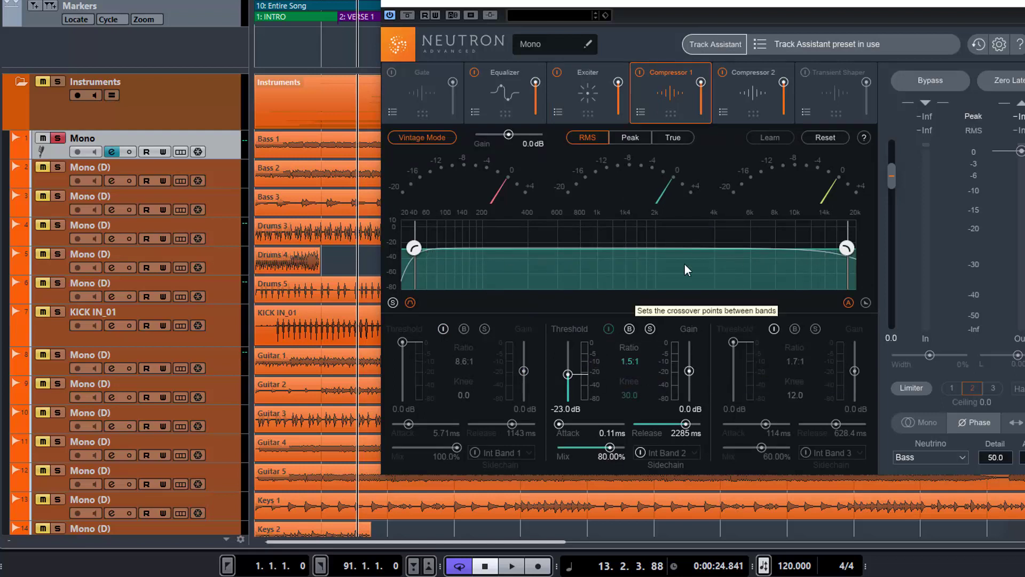
click(746, 97)
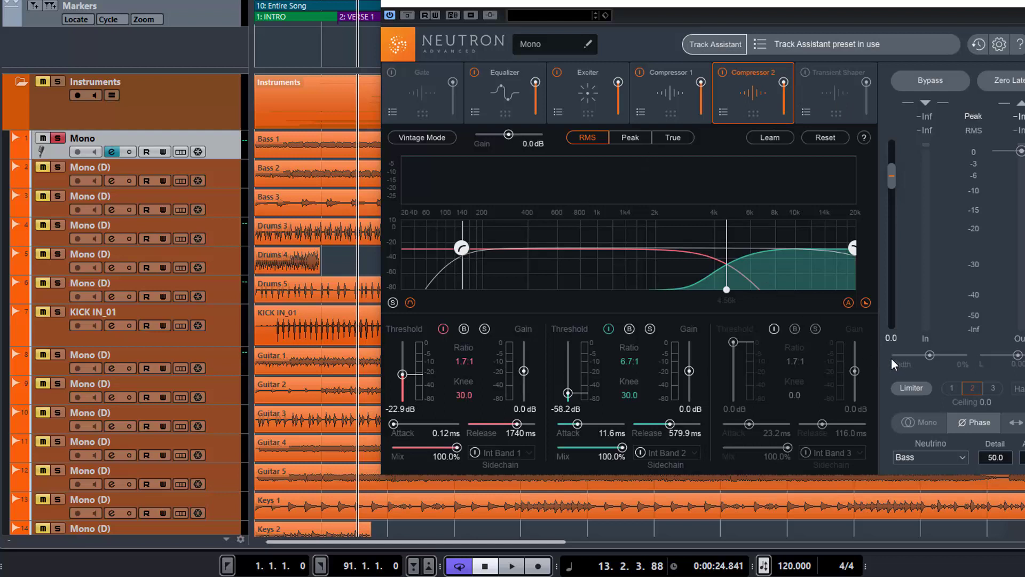
Step: Compare the playing bass with Neutron 2 bypassed and active twice, and stop playback
click(409, 17)
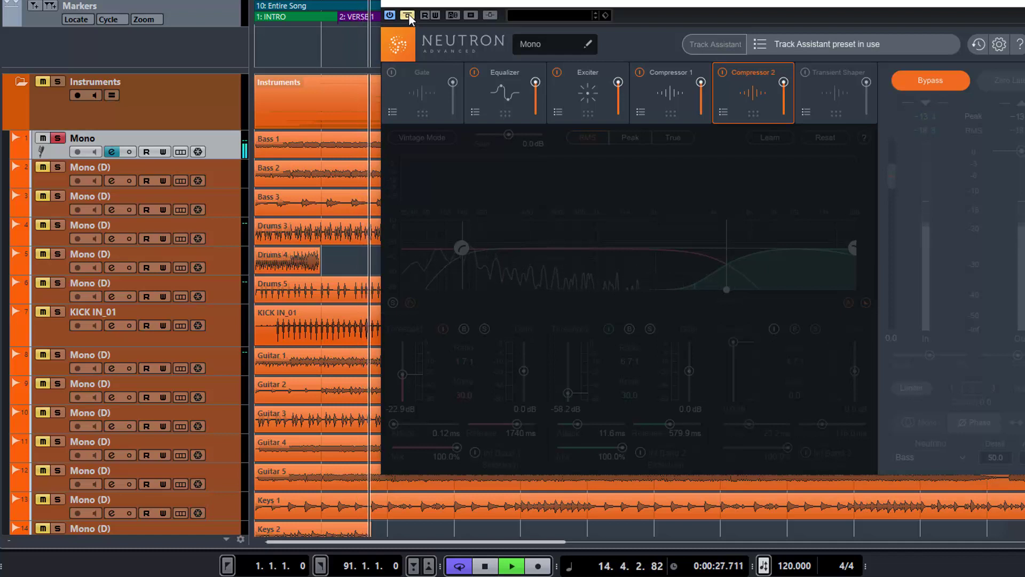
click(409, 17)
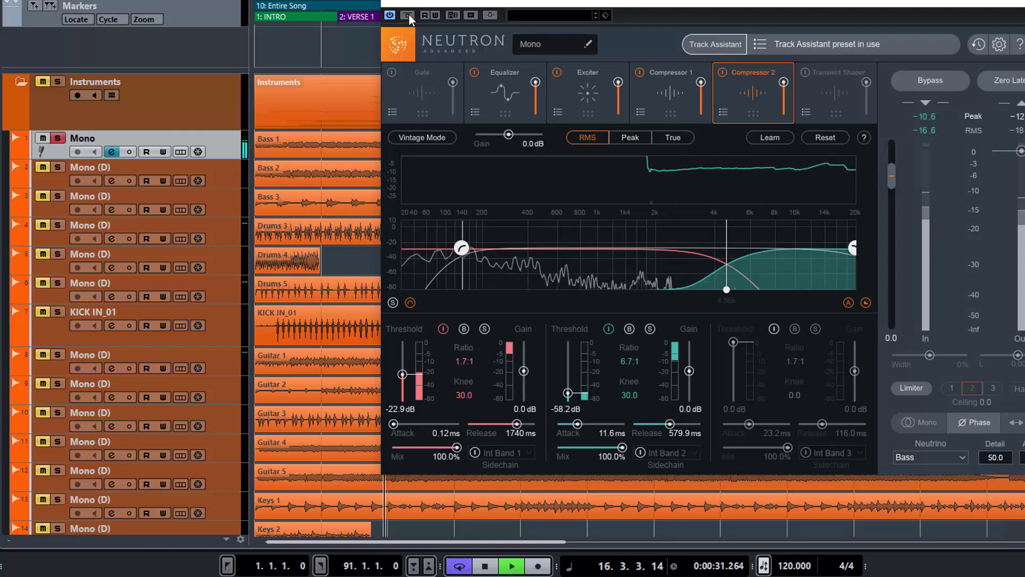
click(927, 82)
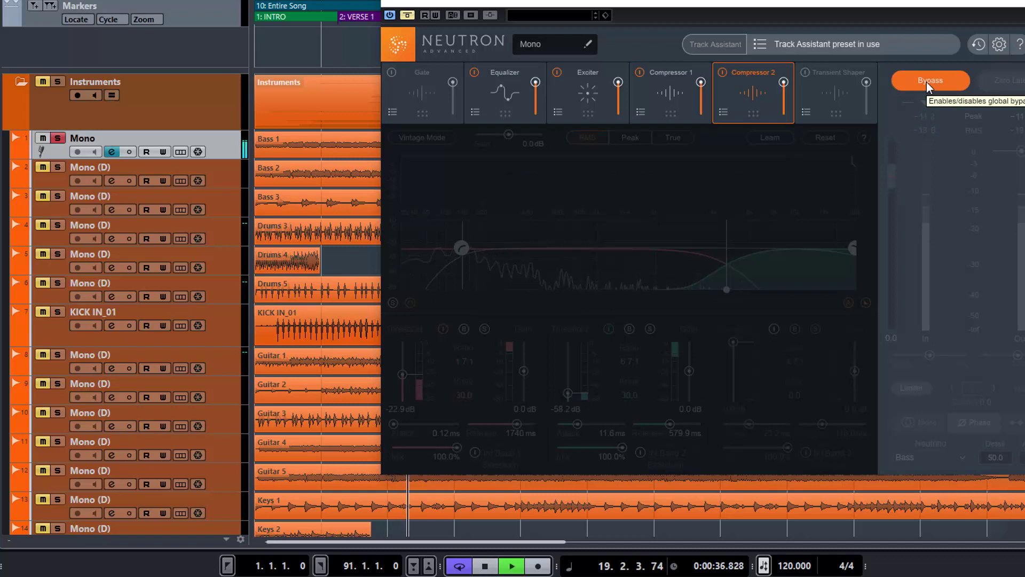
click(927, 82)
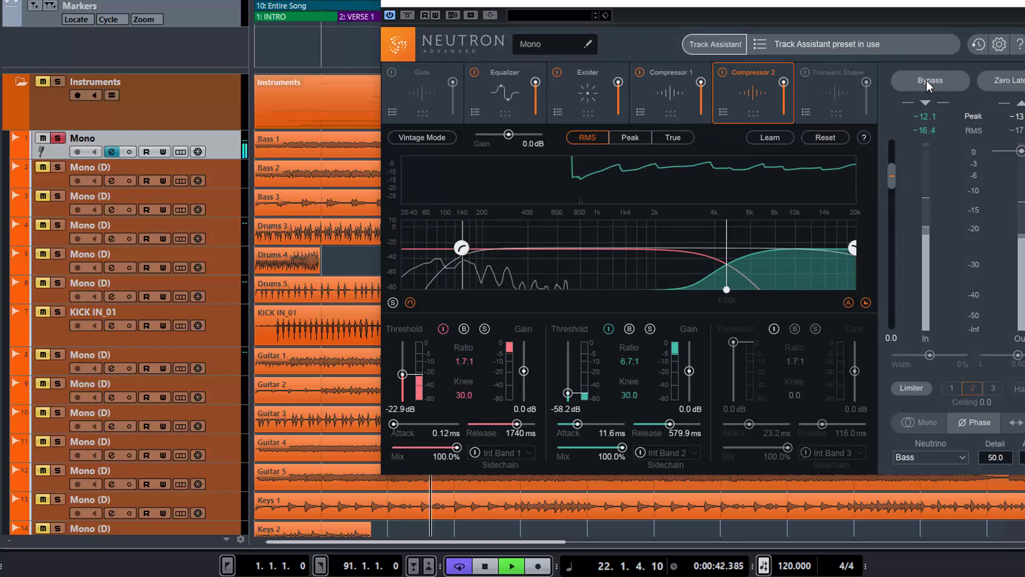
key(space)
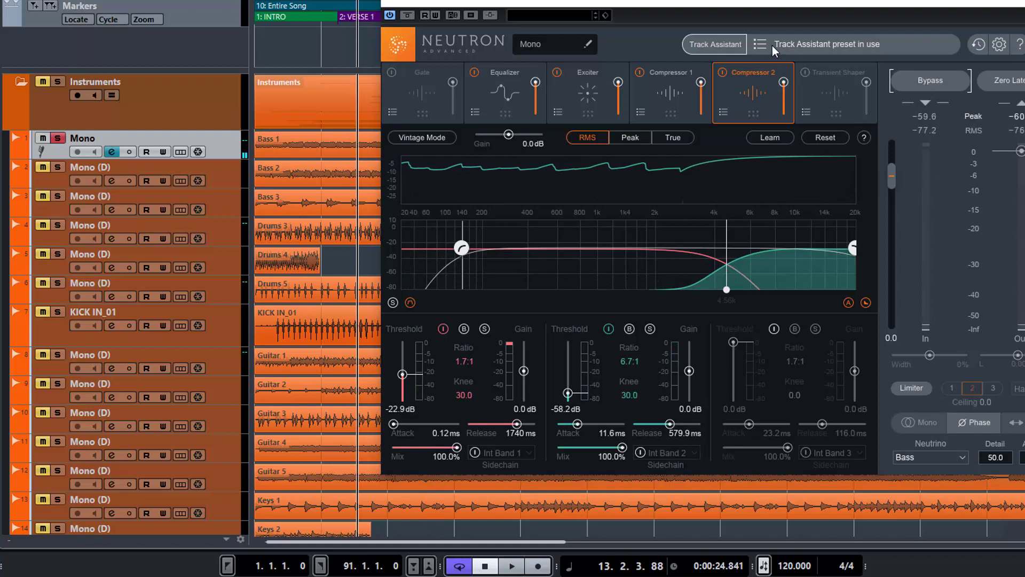
Step: Rerun Track Assistant on the playing bass with Auto-Detect, Warm style and High intensity, and accept its suggestion
click(721, 42)
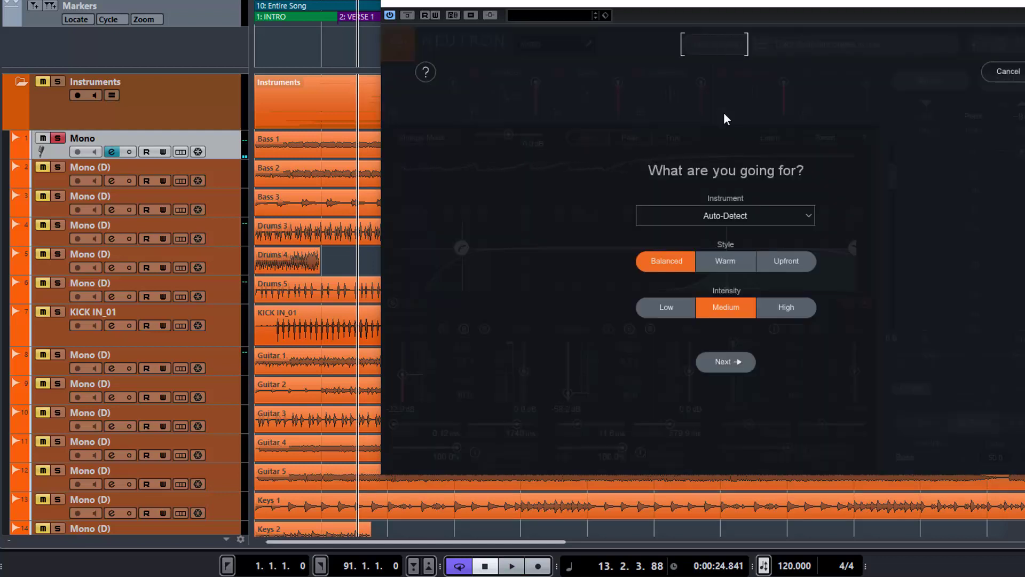
click(732, 265)
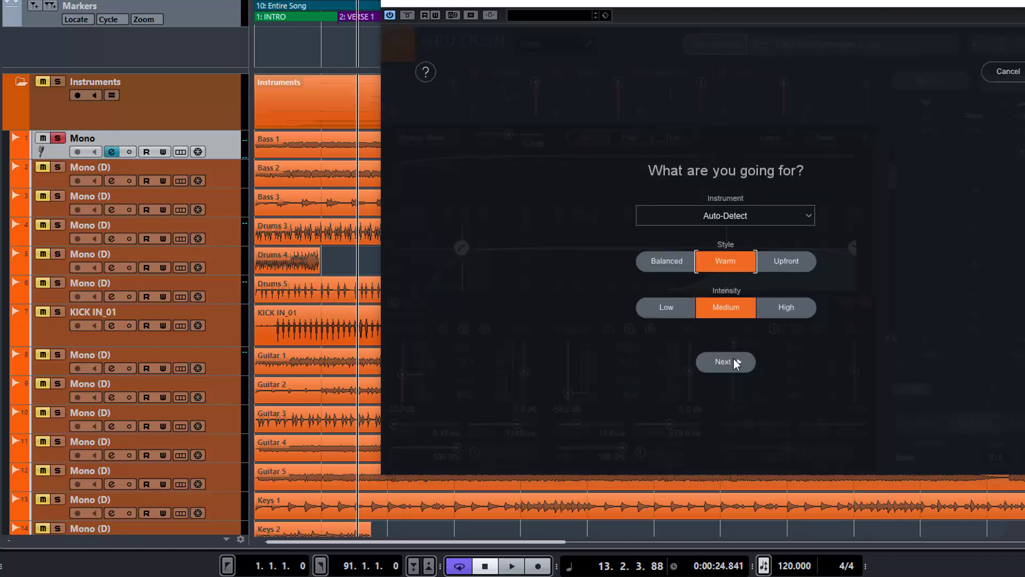
click(783, 314)
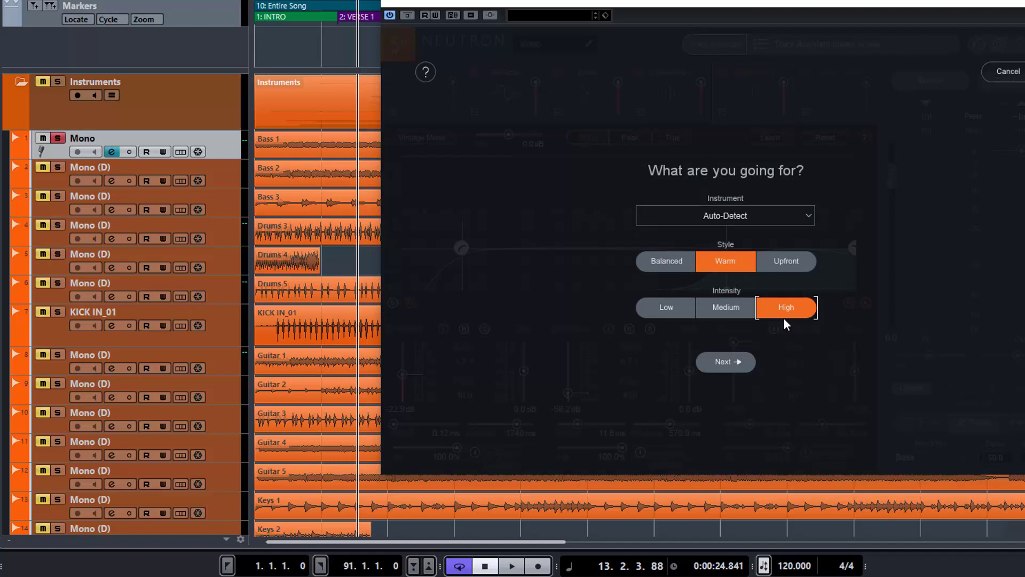
click(779, 264)
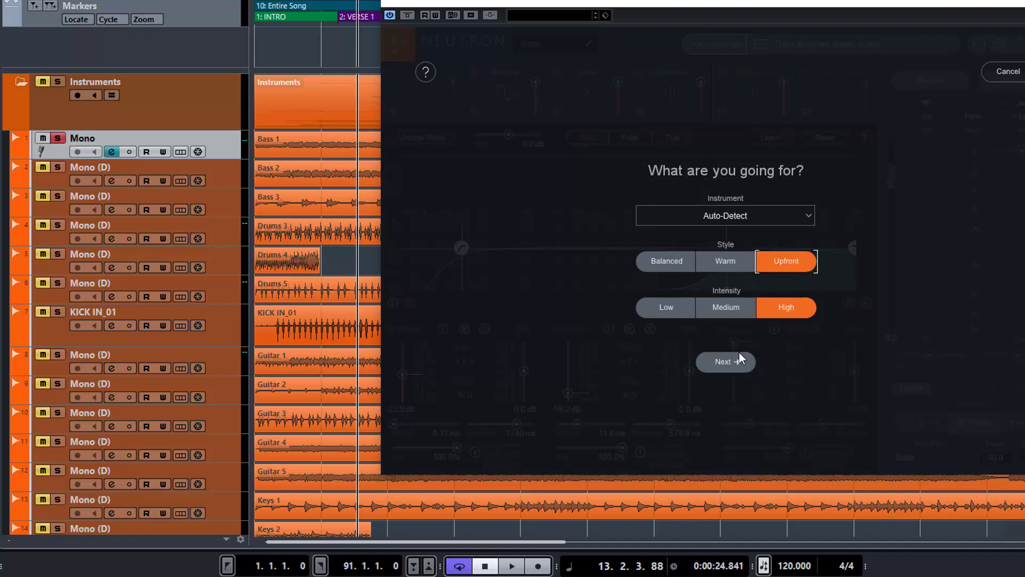
click(726, 256)
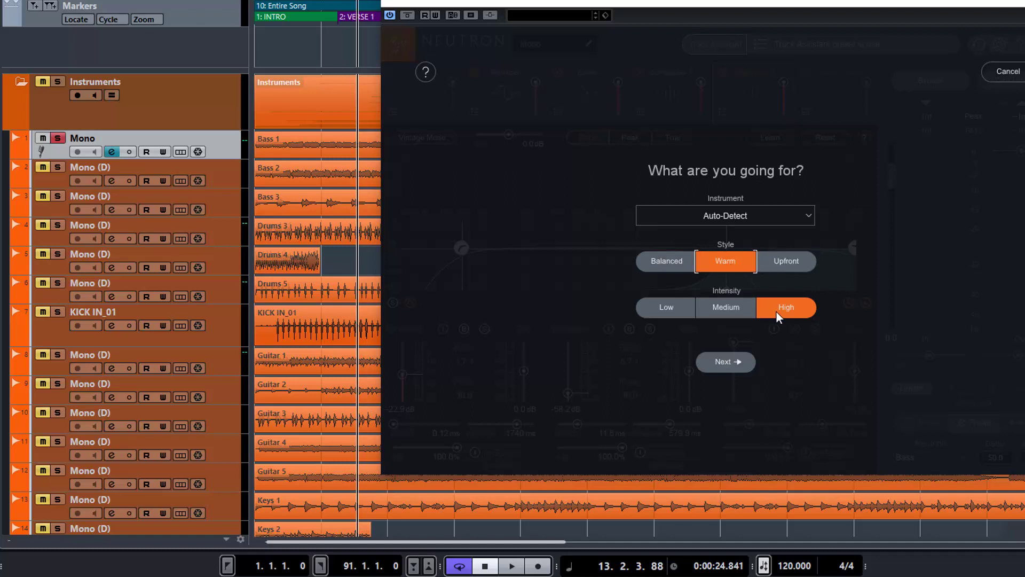
click(727, 365)
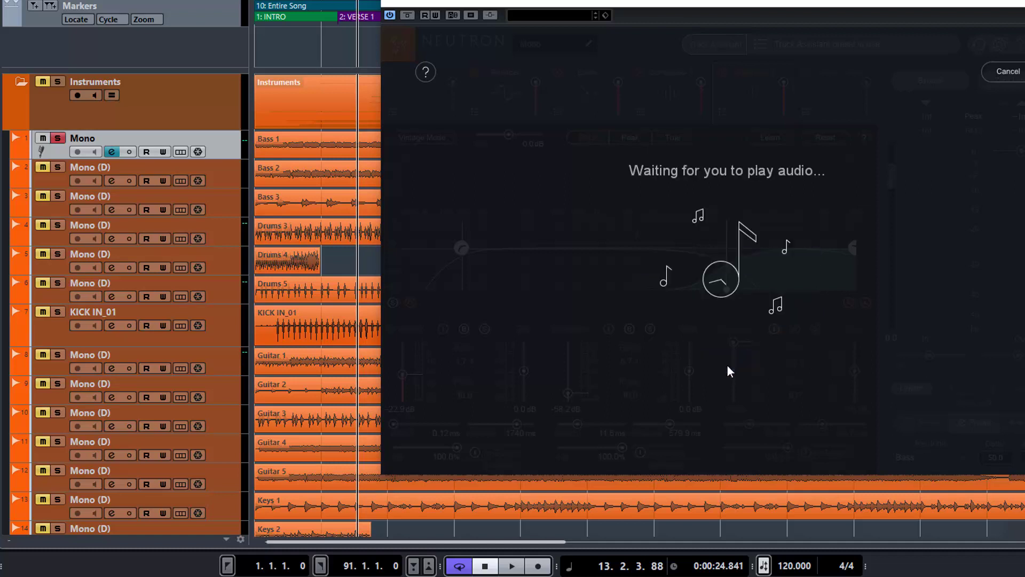
key(space)
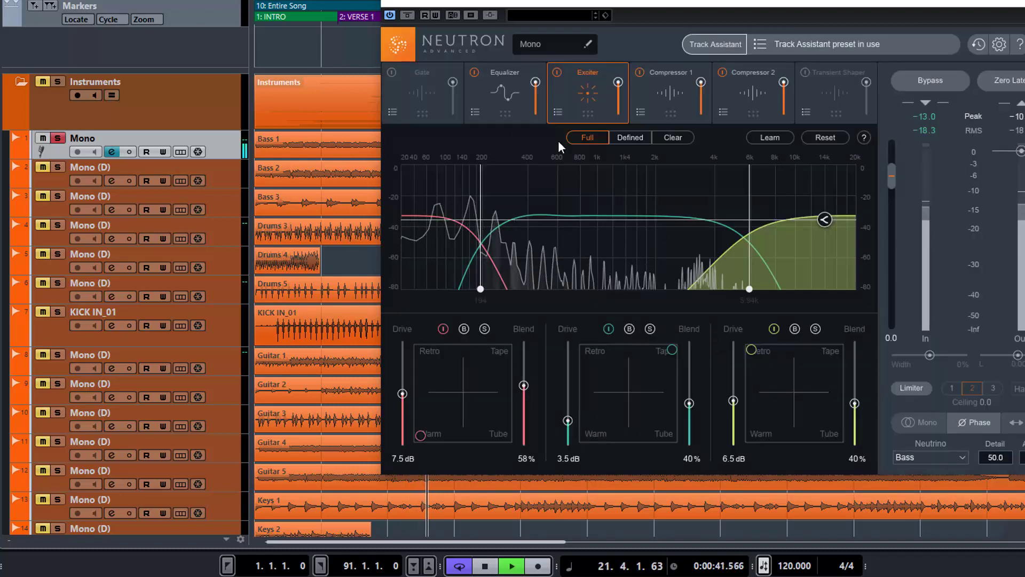
key(space)
Step: Inspect the Equalizer, Exciter, Compressor 1 and Compressor 2 settings suggested for the bass with Warm style and High intensity
click(511, 105)
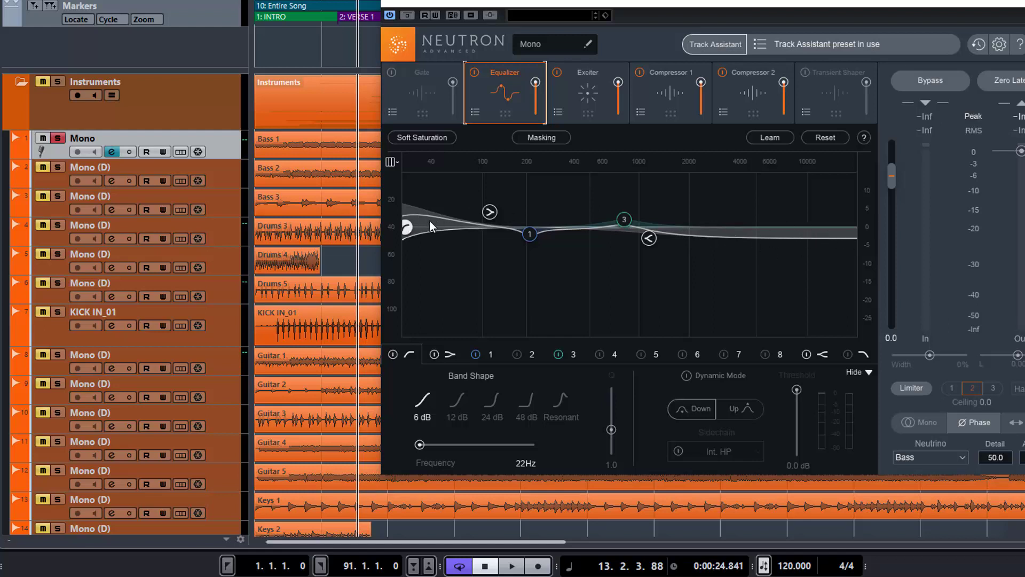
click(586, 106)
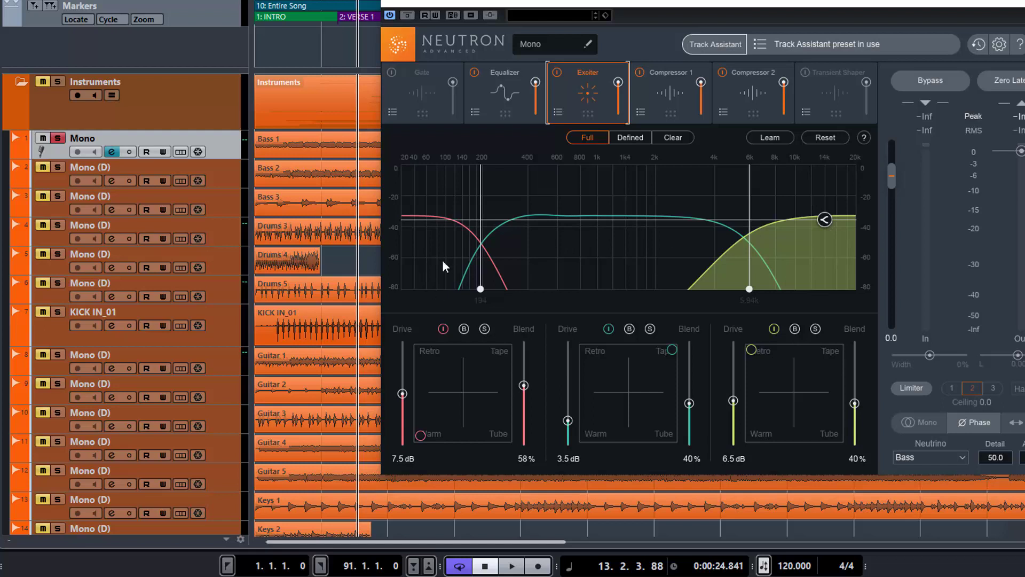
click(649, 107)
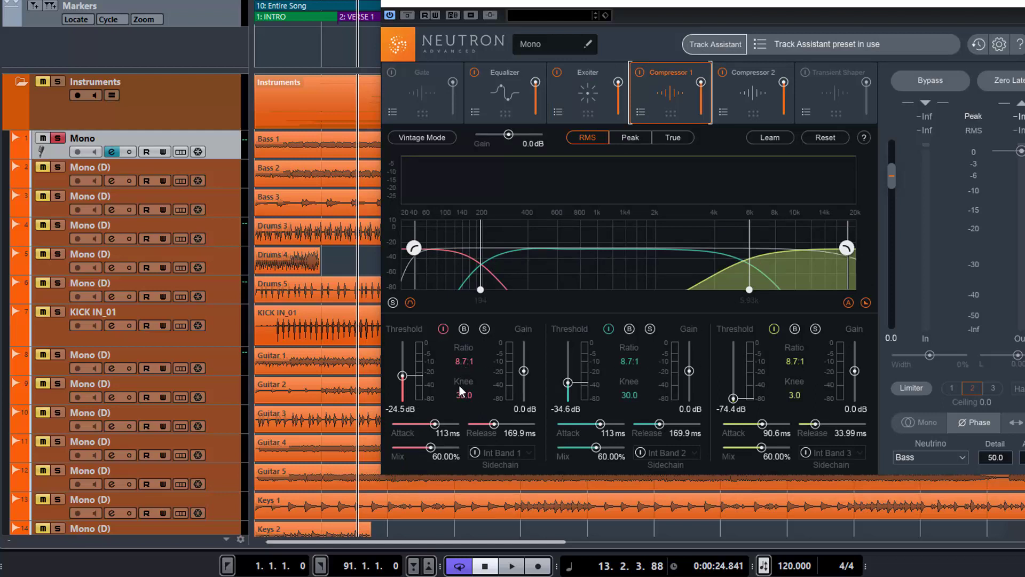
click(764, 110)
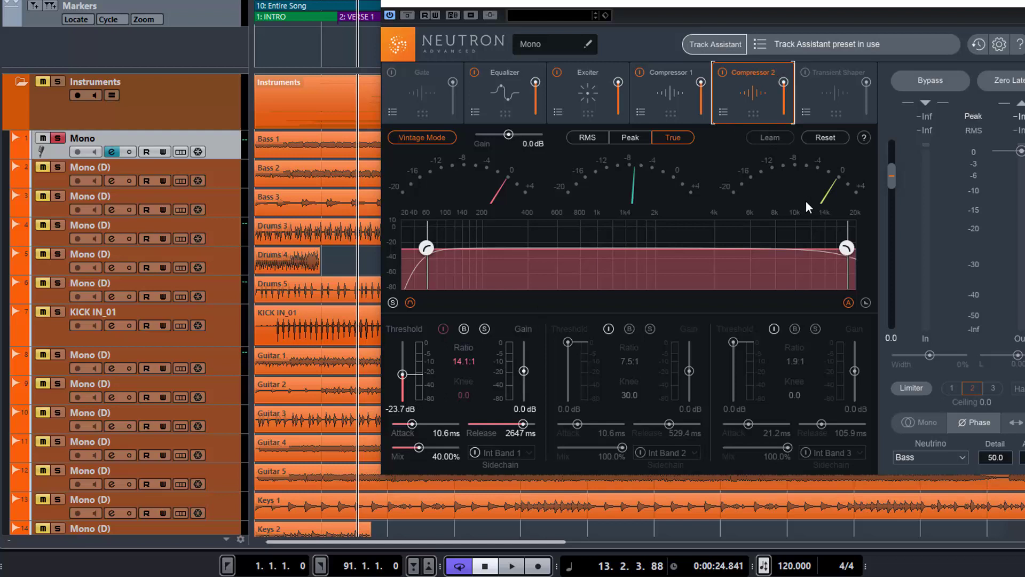
Step: Play the bass, compare it with Neutron 2 bypassed and active, and stop playback
key(space)
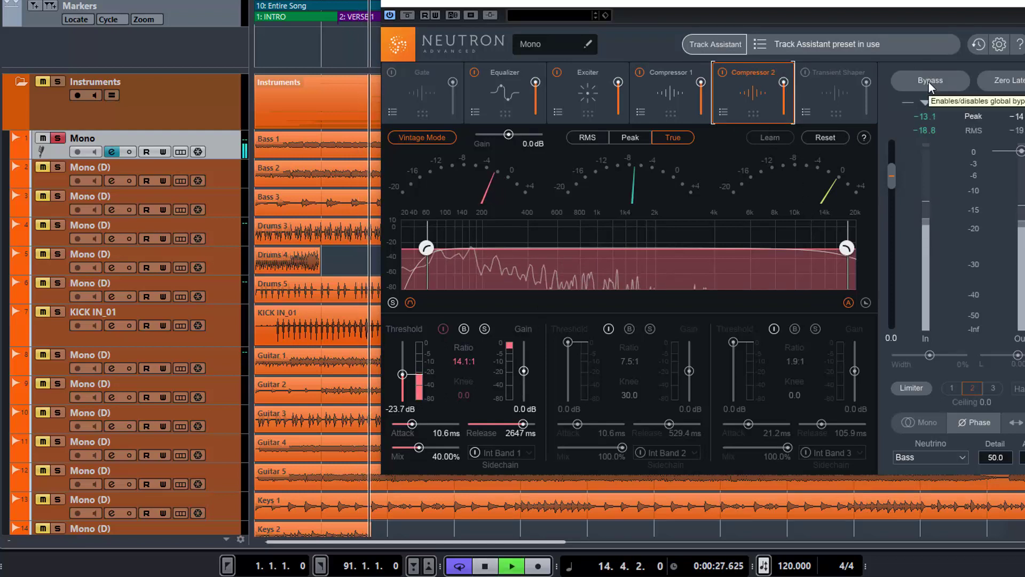
click(929, 83)
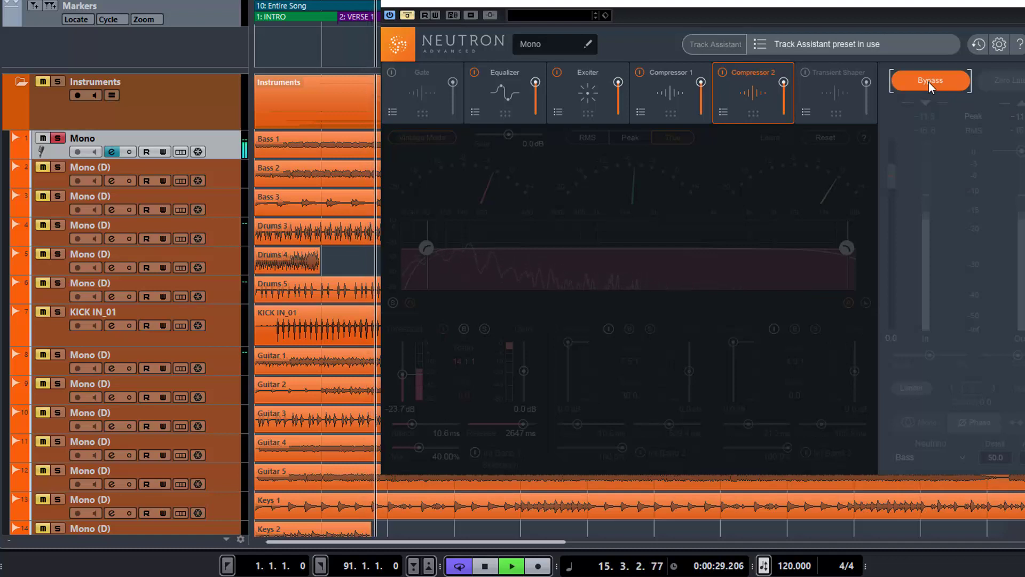
click(929, 82)
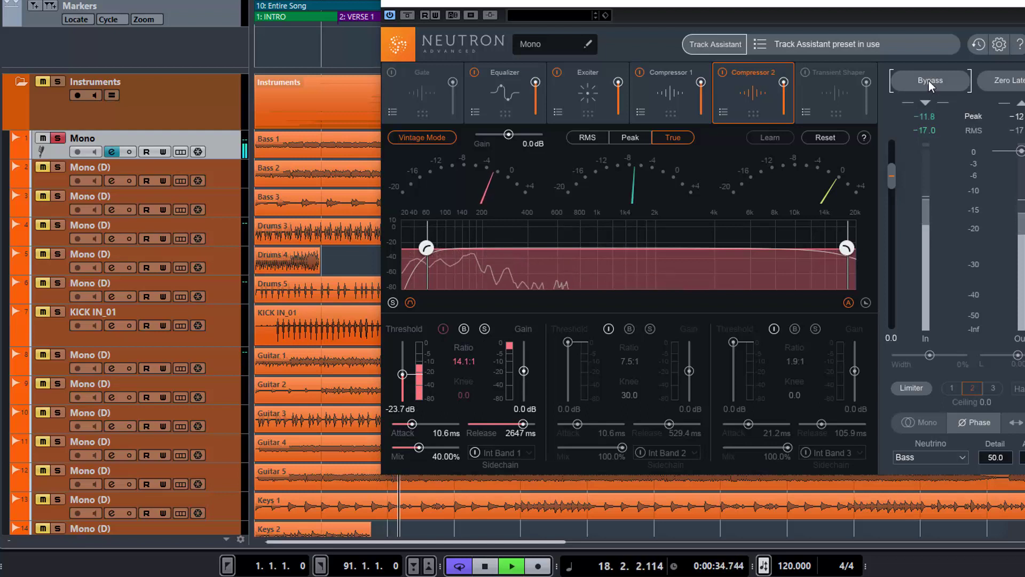
key(space)
Step: Rerun Track Assistant on the playing bass with Auto-Detect, Upfront style and High intensity, and accept its suggestion
click(715, 45)
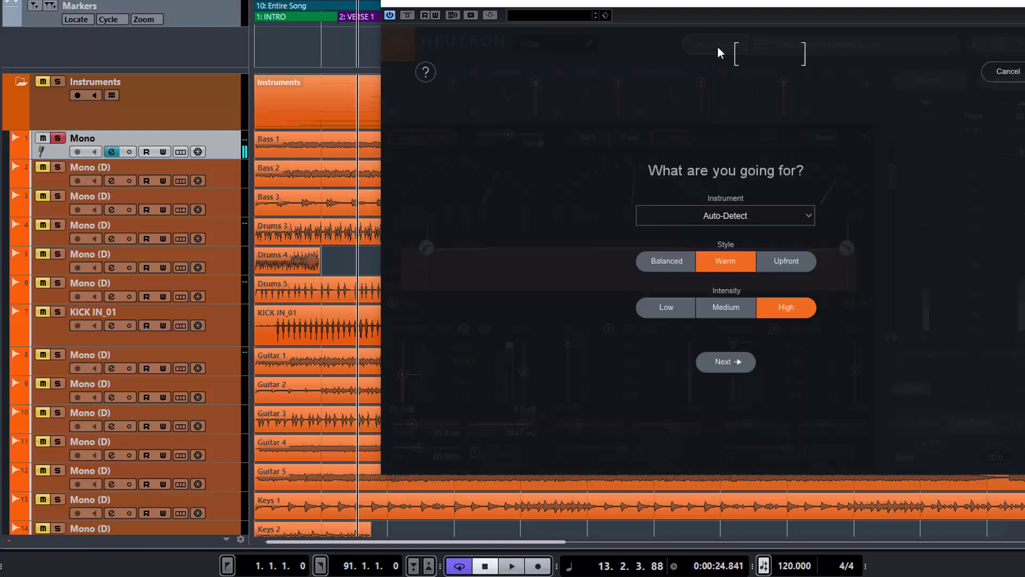
click(782, 261)
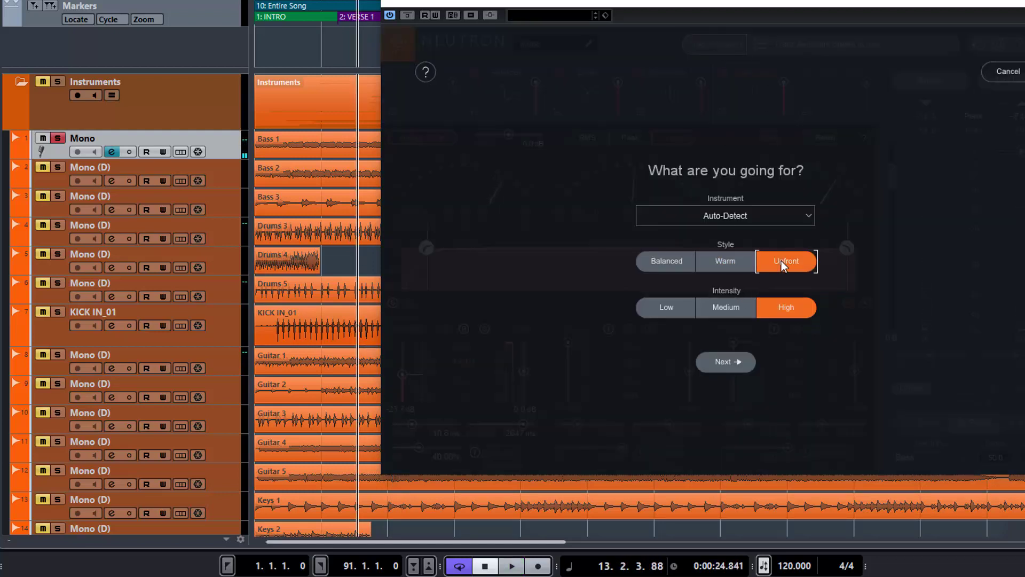
click(716, 365)
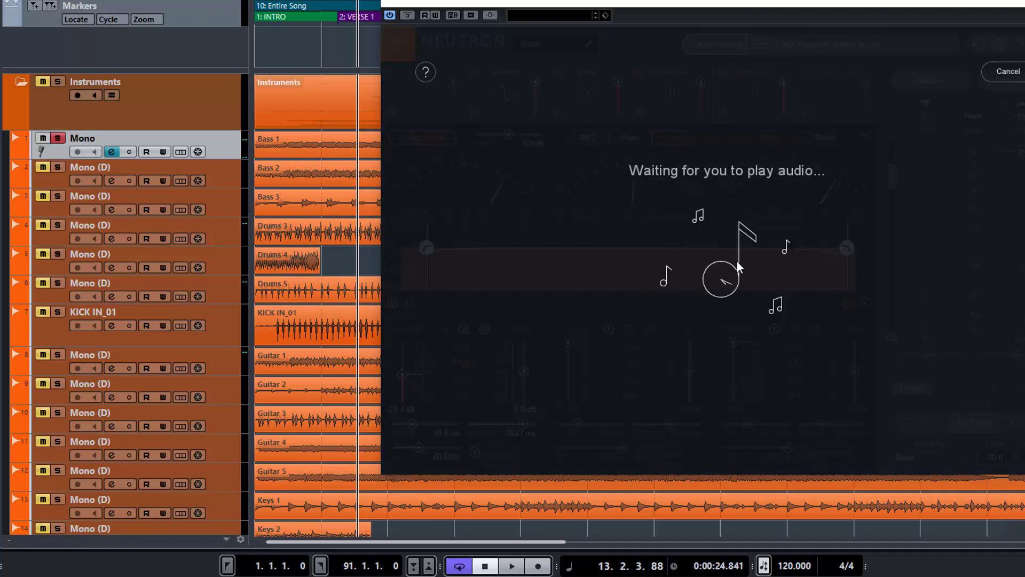
key(space)
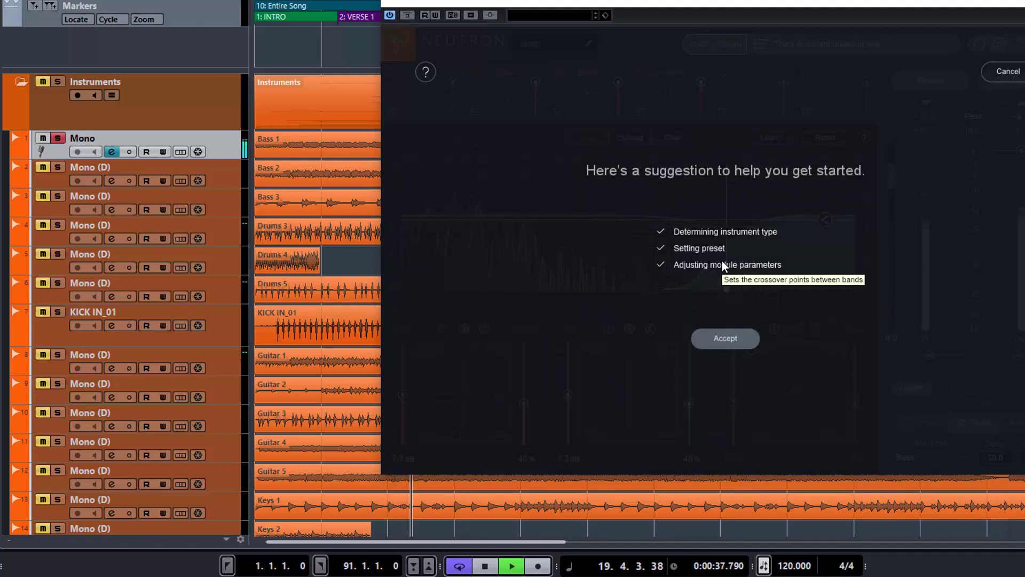
click(720, 341)
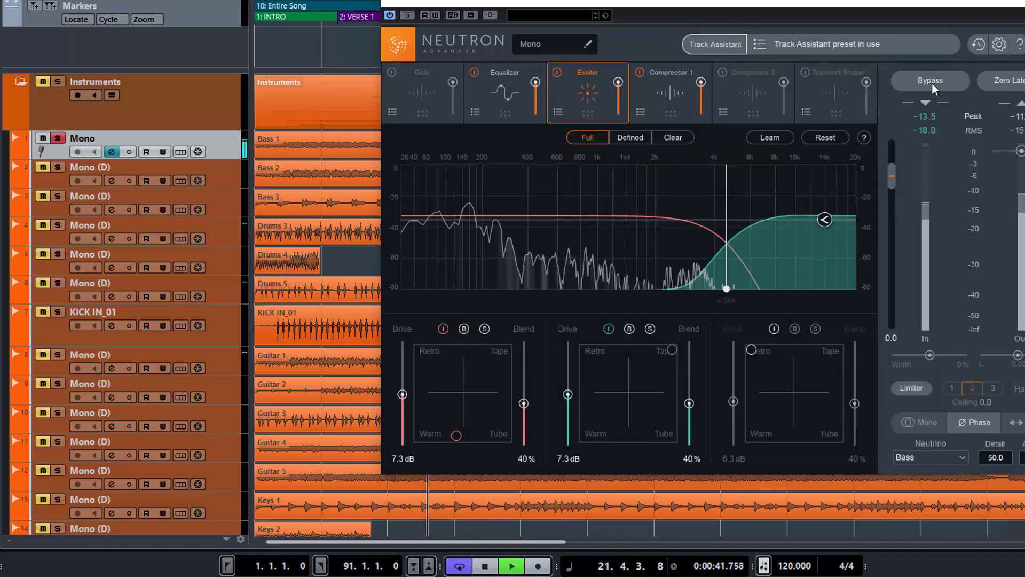
Step: Inspect the Equalizer, Exciter and Compressor 1 settings suggested for the Upfront bass, stopping playback during the review
click(502, 96)
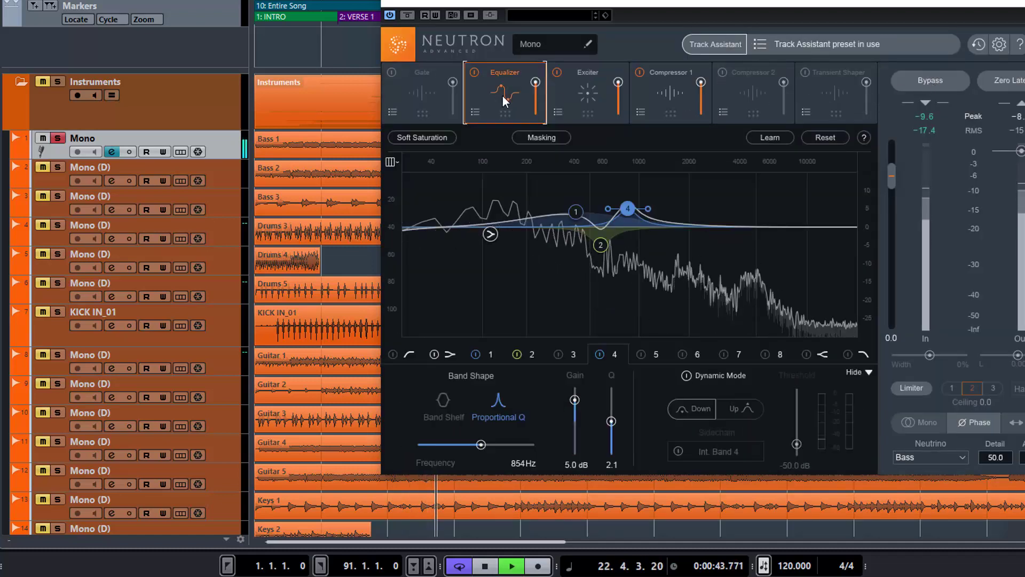
click(585, 101)
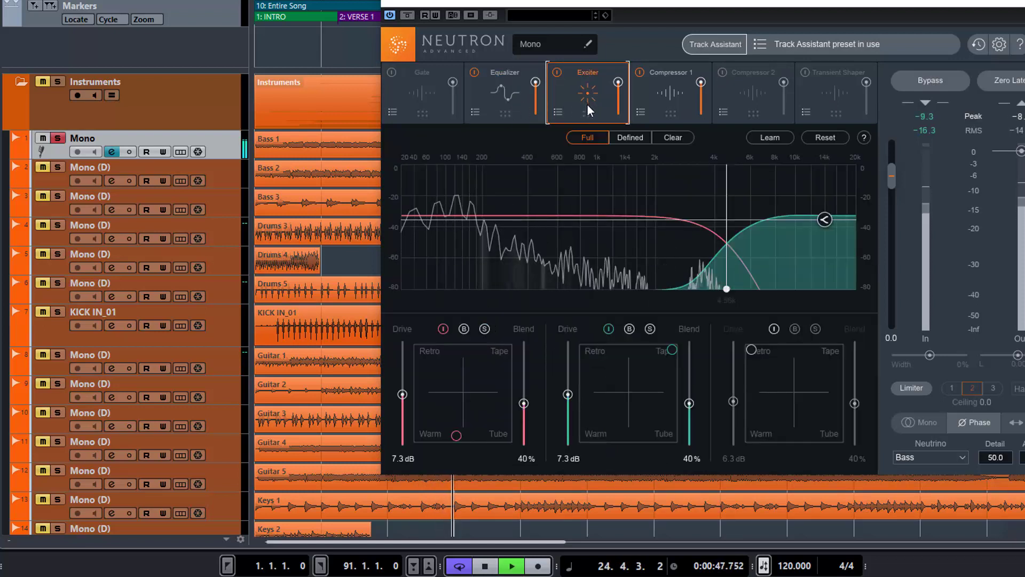
key(space)
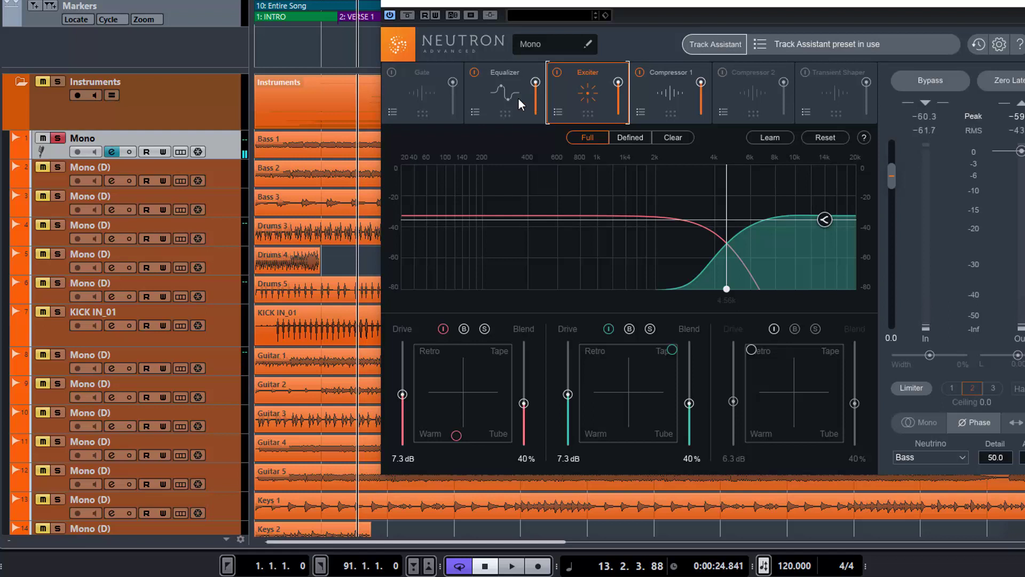
click(518, 97)
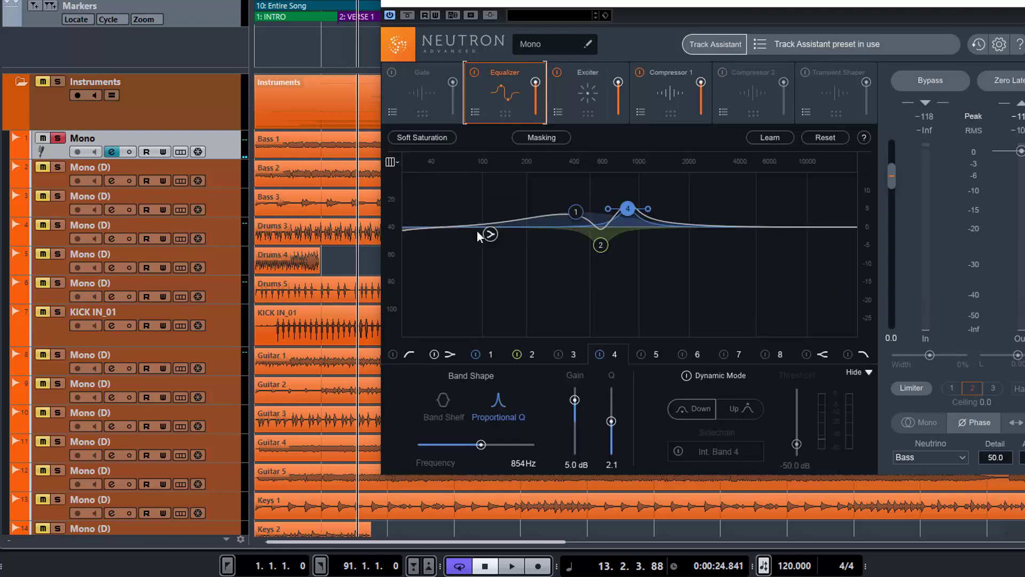
click(584, 100)
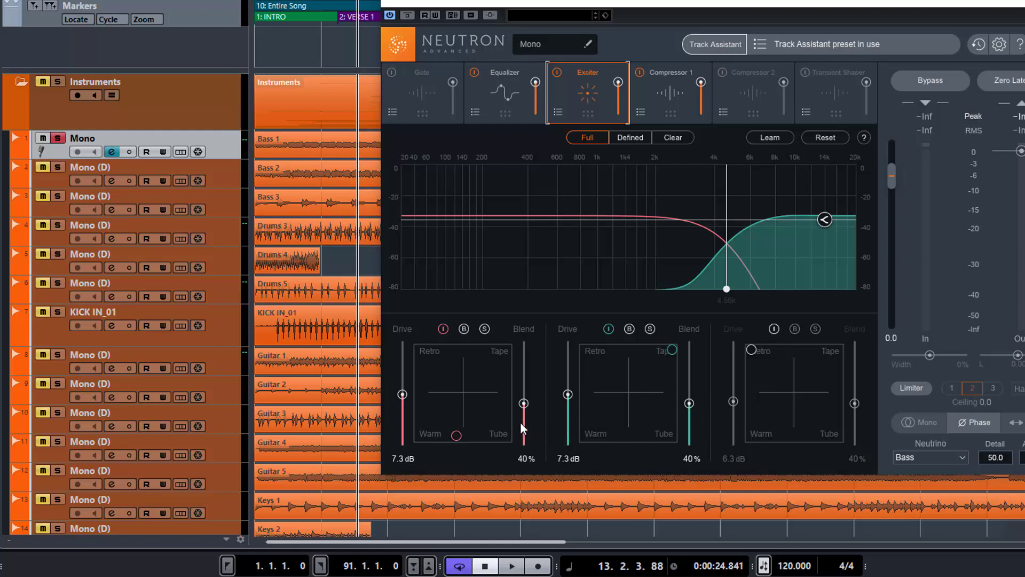
click(676, 92)
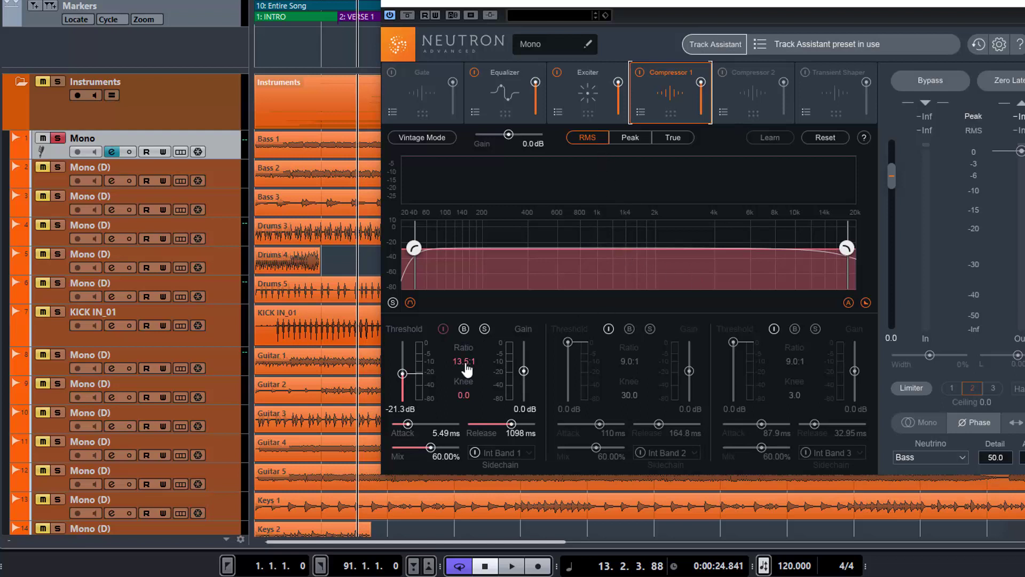
Step: Play the bass with the Upfront suggestion, compare it with Neutron 2 bypassed and active, and stop playback
key(space)
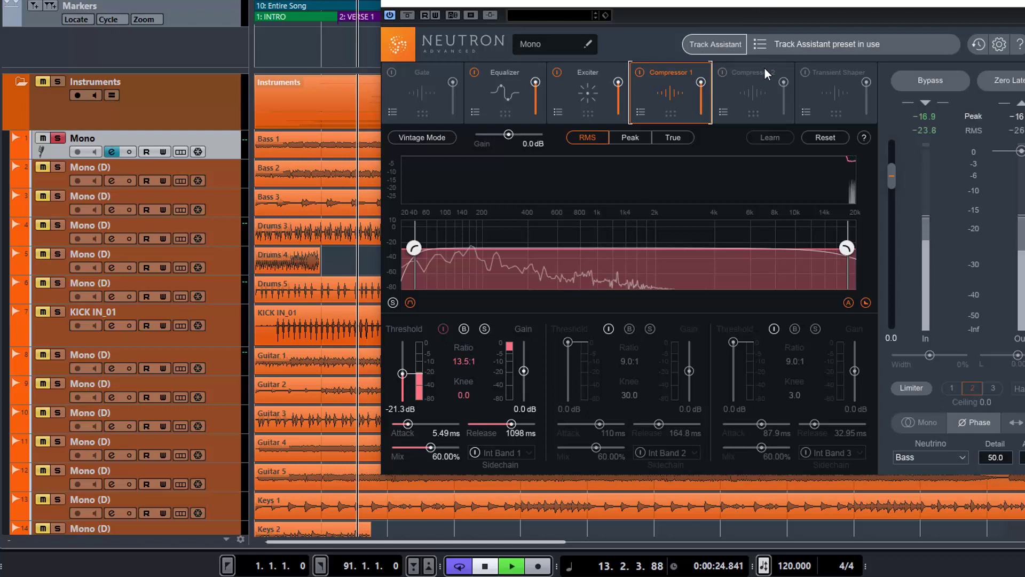
click(927, 82)
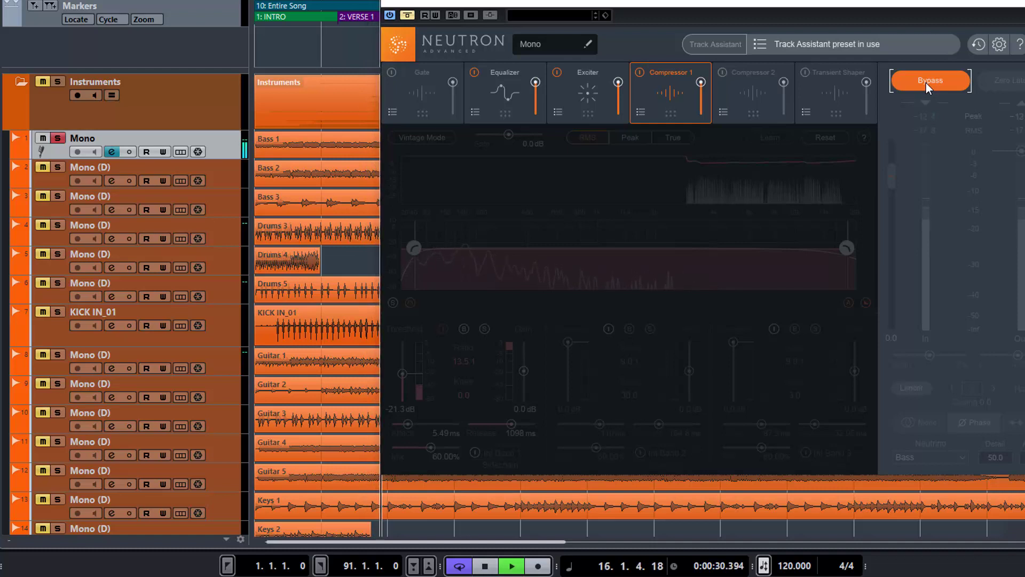
click(926, 83)
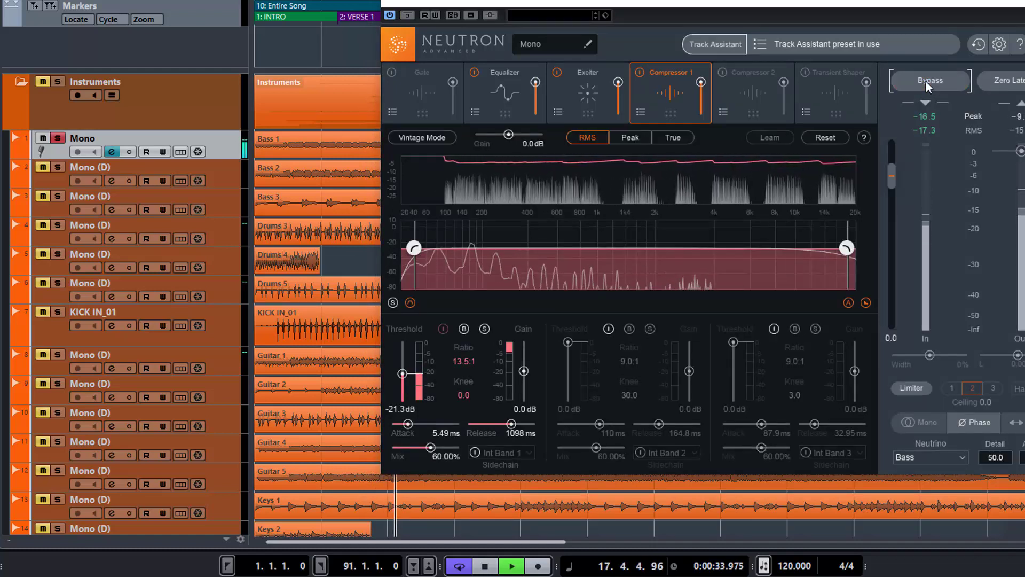
key(space)
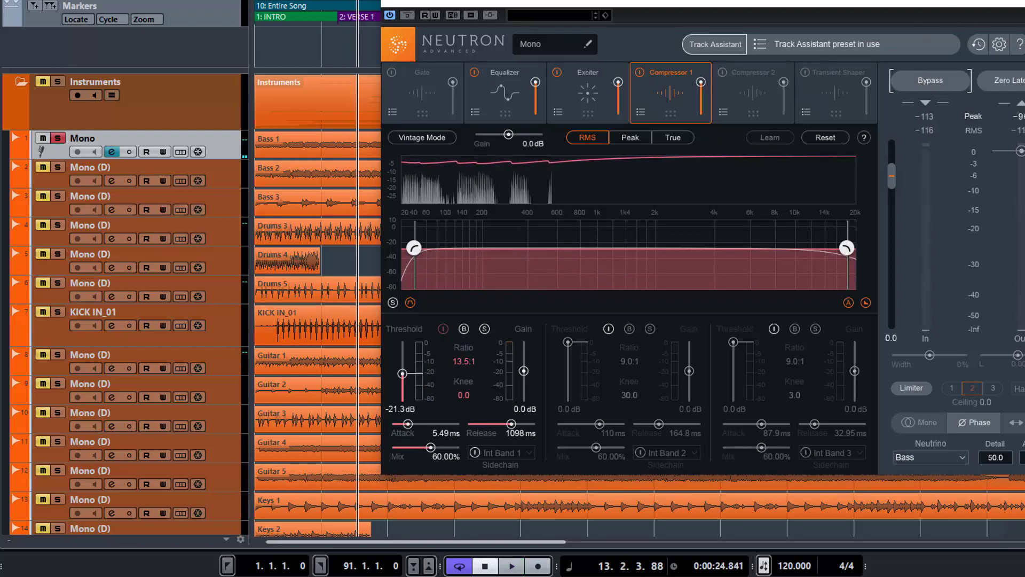
Step: Close the bass's Neutron 2 window, solo the Drums 3 track instead and insert Neutron 2 in its first insert slot
click(1023, 2)
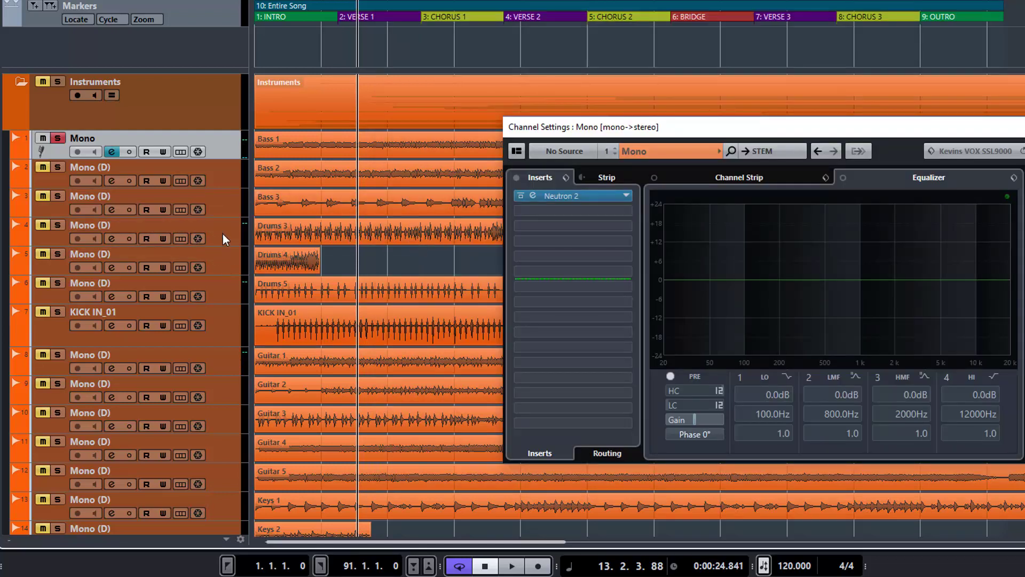
click(52, 227)
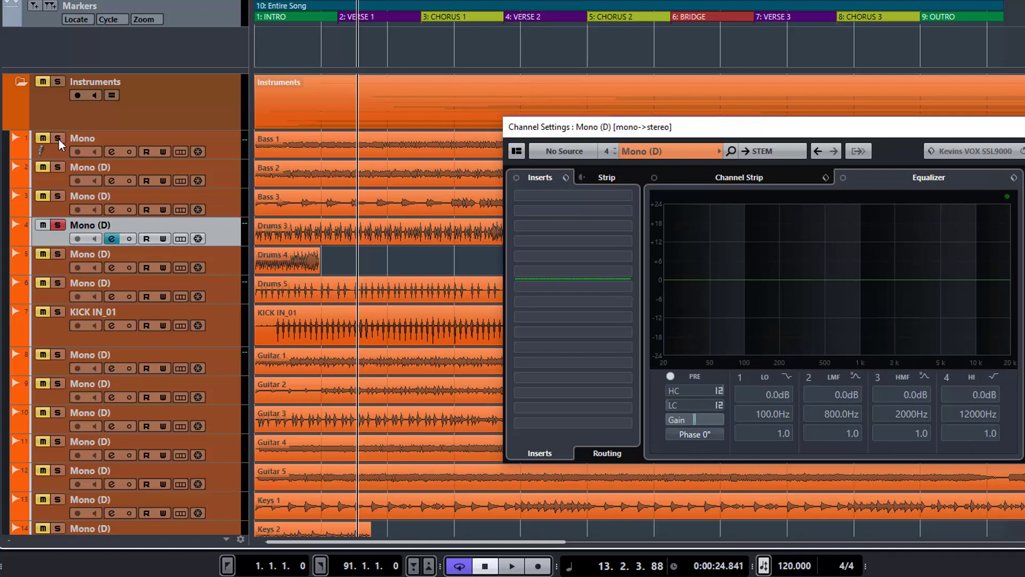
click(618, 196)
text(neutr)
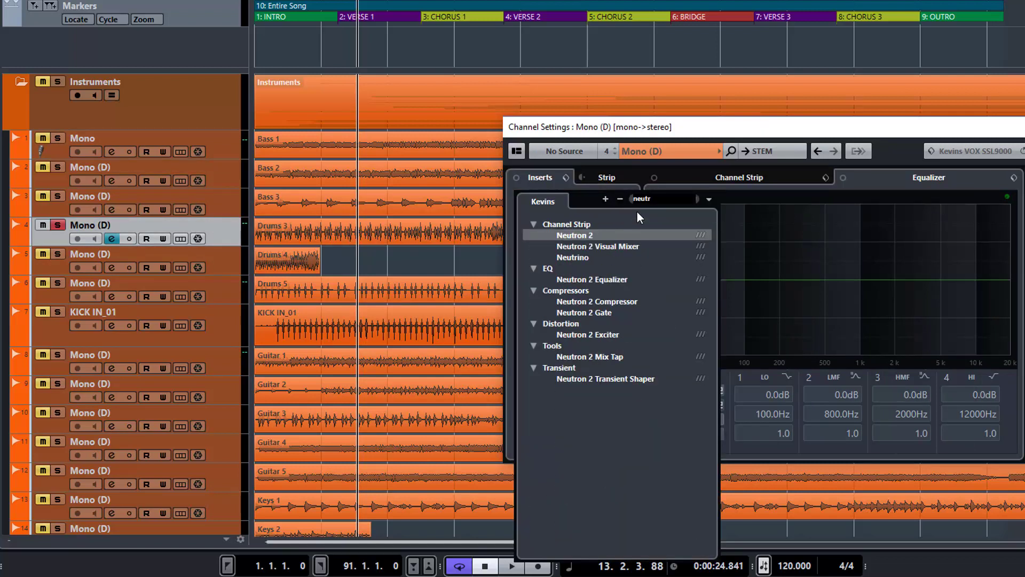
key(Escape)
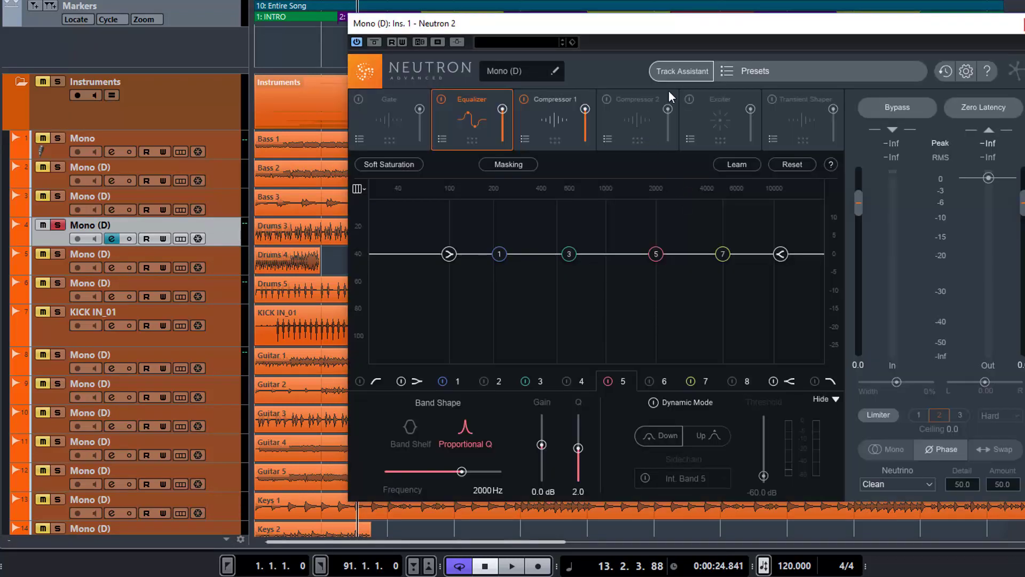
Step: Run Track Assistant on the playing Drums 3 track with Auto-Detect, Balanced style and Medium intensity, and accept its suggestion
click(683, 72)
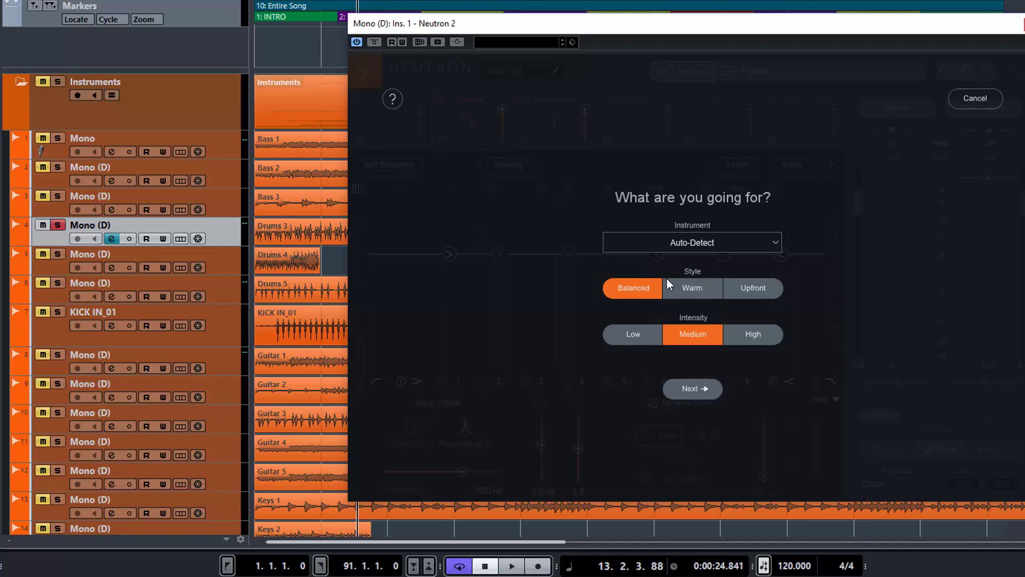
click(694, 390)
key(space)
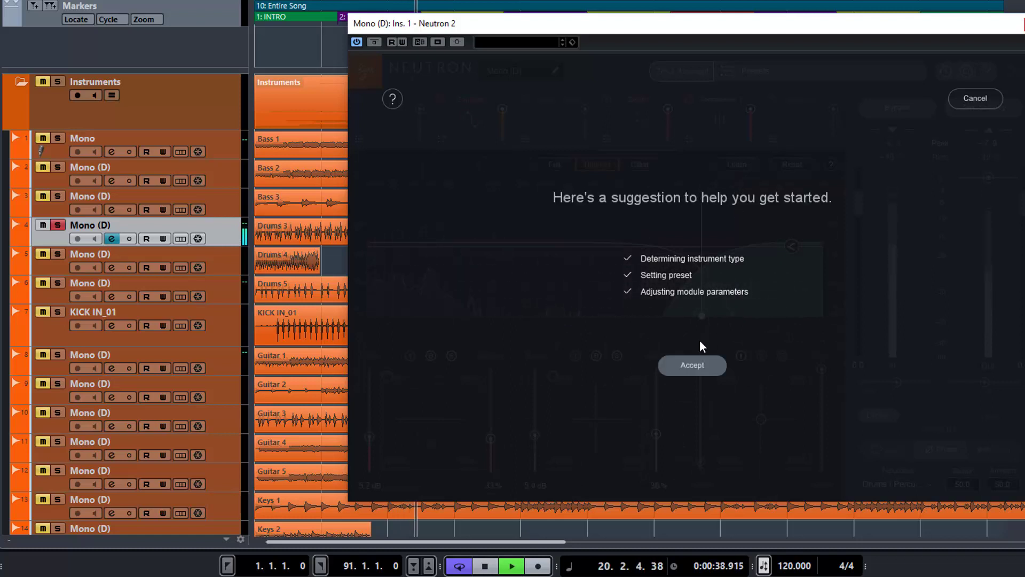
click(688, 363)
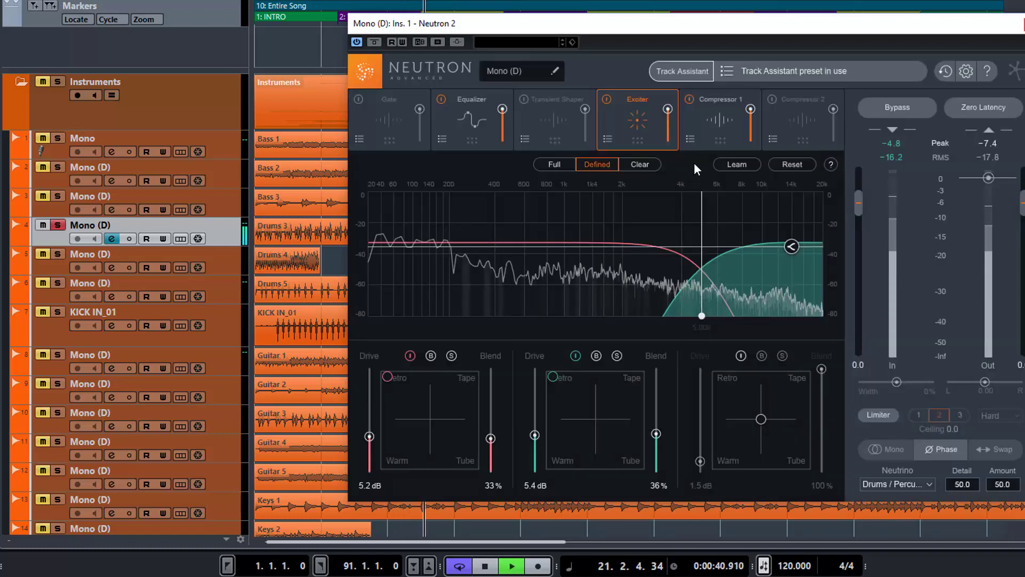
Step: Stop playback and inspect the suggested Equalizer, Exciter and Compressor 1 settings for the drums
click(472, 118)
key(space)
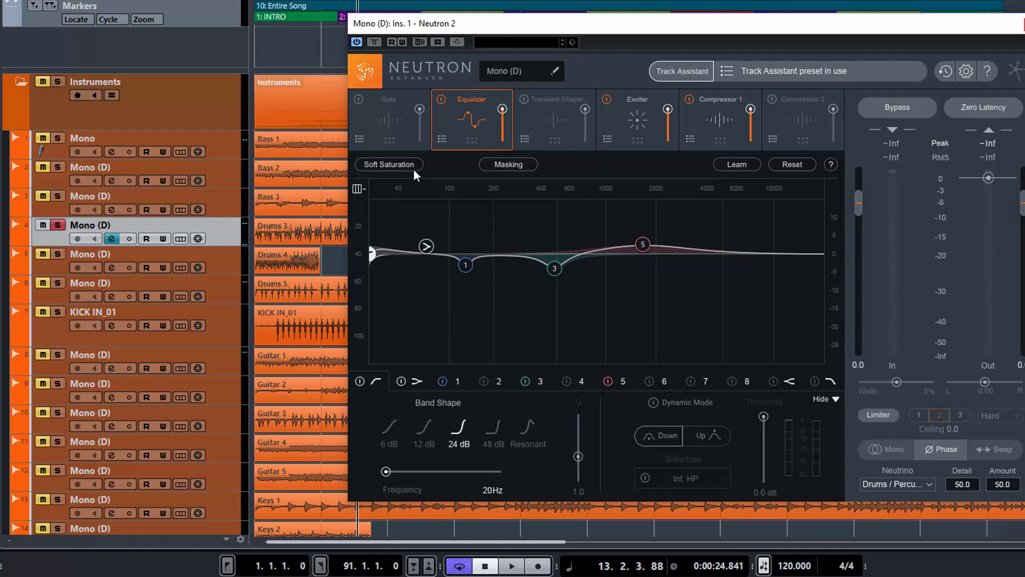
click(621, 138)
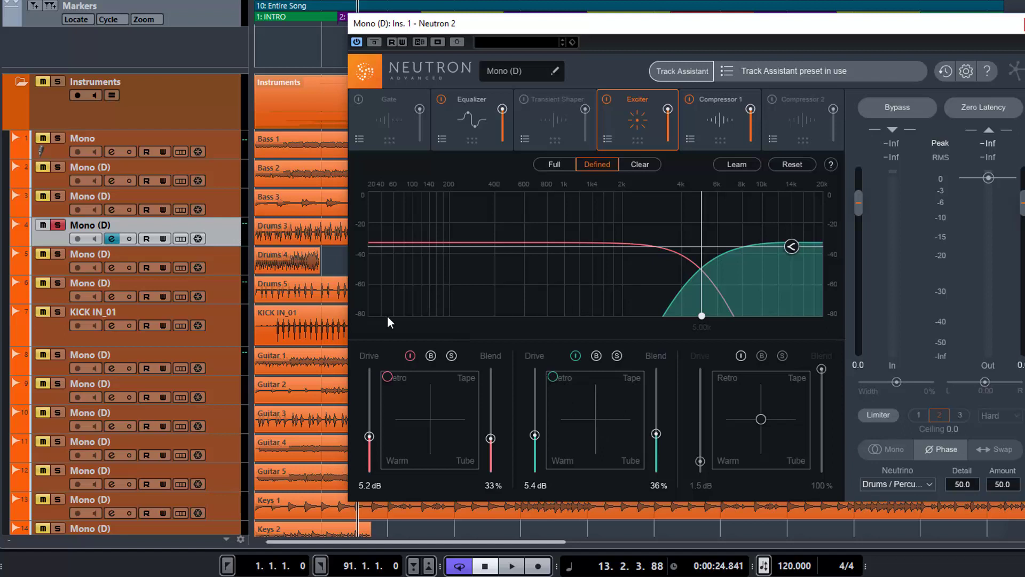
click(708, 122)
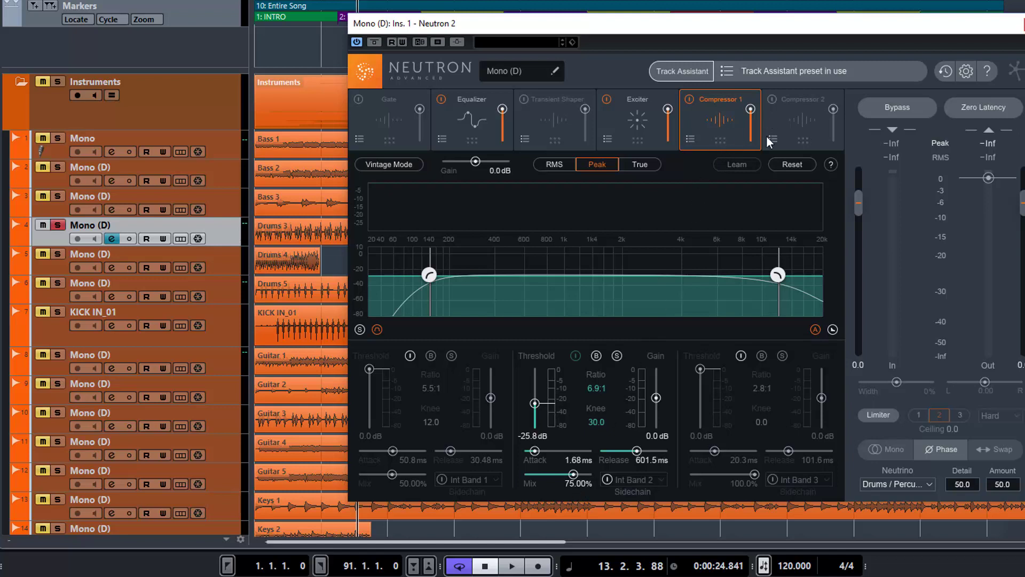
Step: Play the drums with the Balanced suggestion, compare them repeatedly with Neutron 2 bypassed and active, and stop playback
key(space)
click(894, 107)
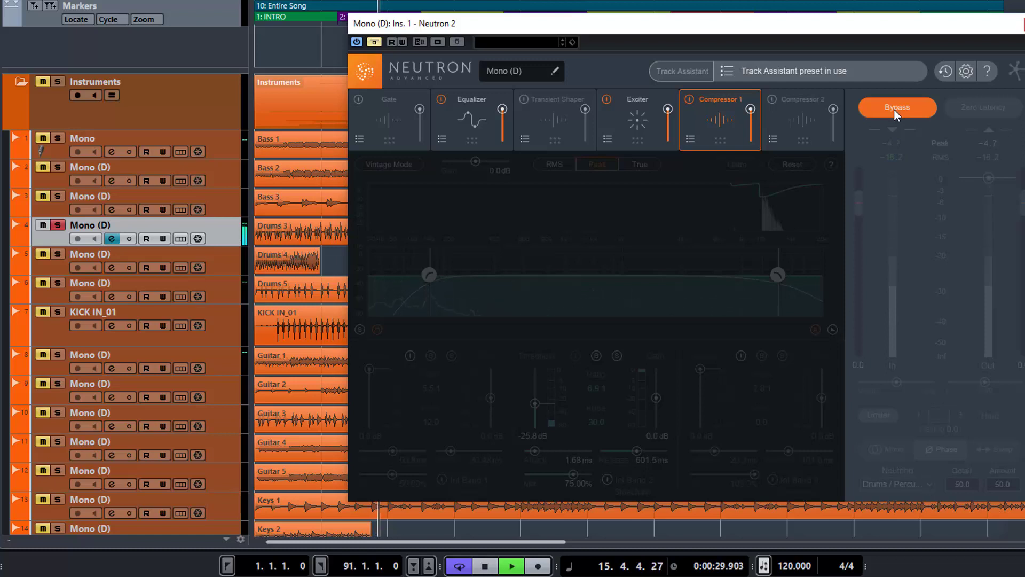
click(894, 108)
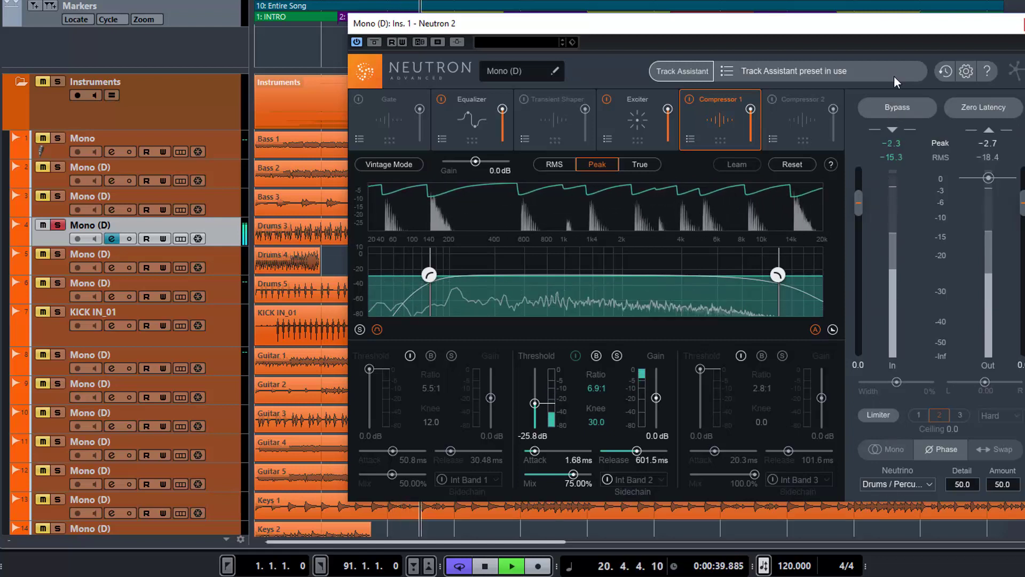
click(888, 114)
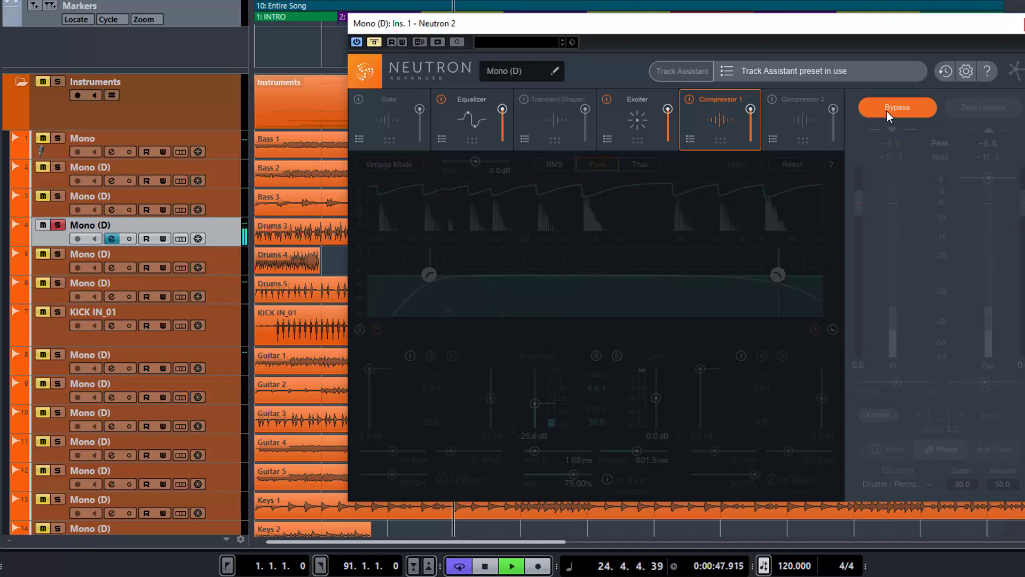
click(886, 109)
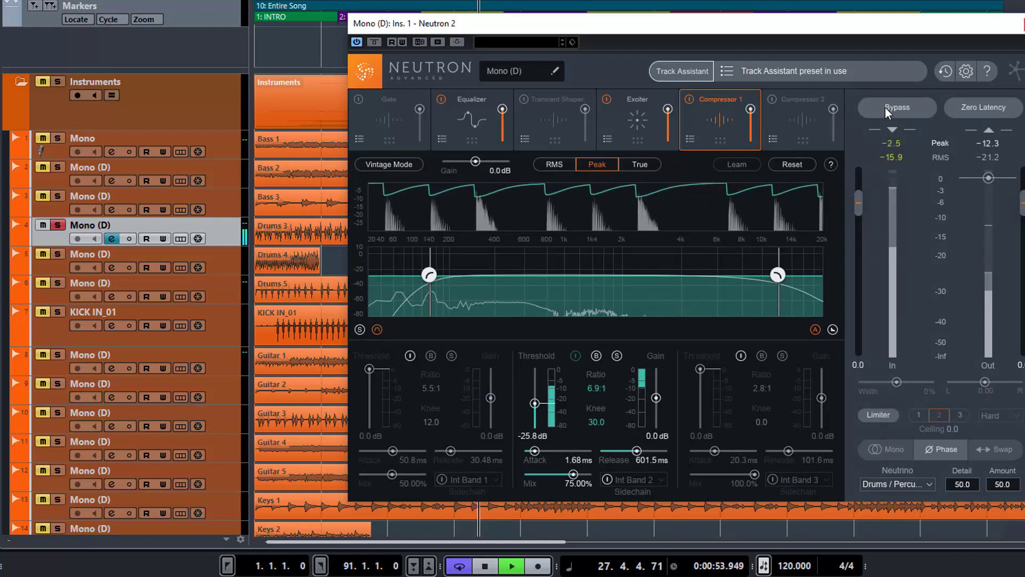
key(space)
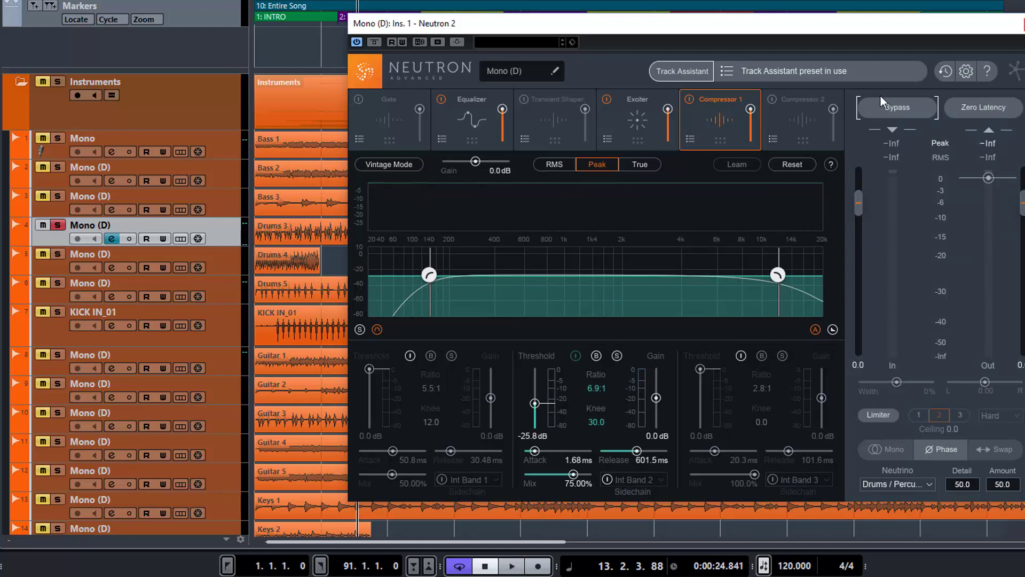
Step: Examine the frequency, gain and Q of bands 3 and 1 in the Equalizer suggested for the drums
click(640, 116)
click(477, 114)
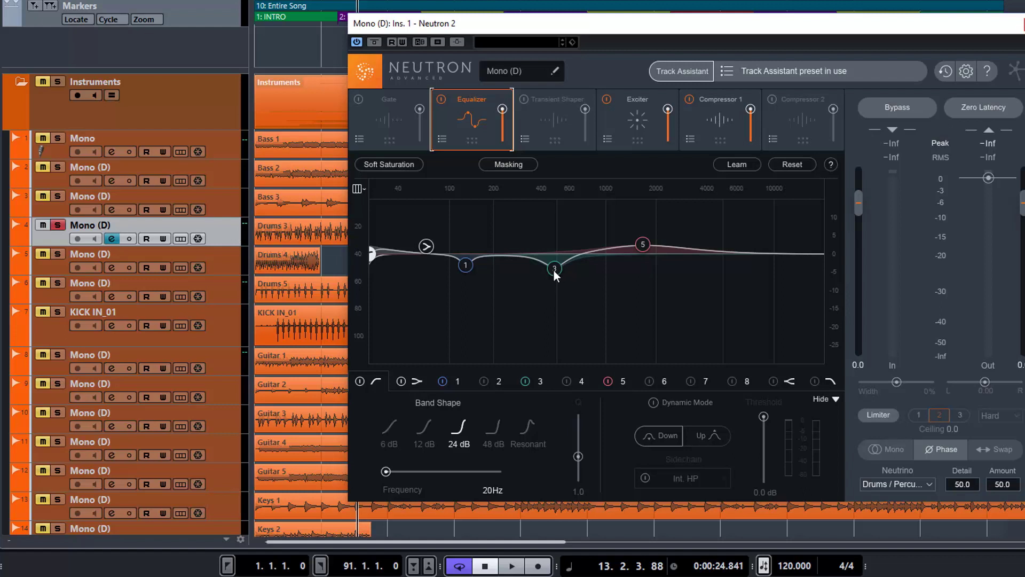
click(540, 380)
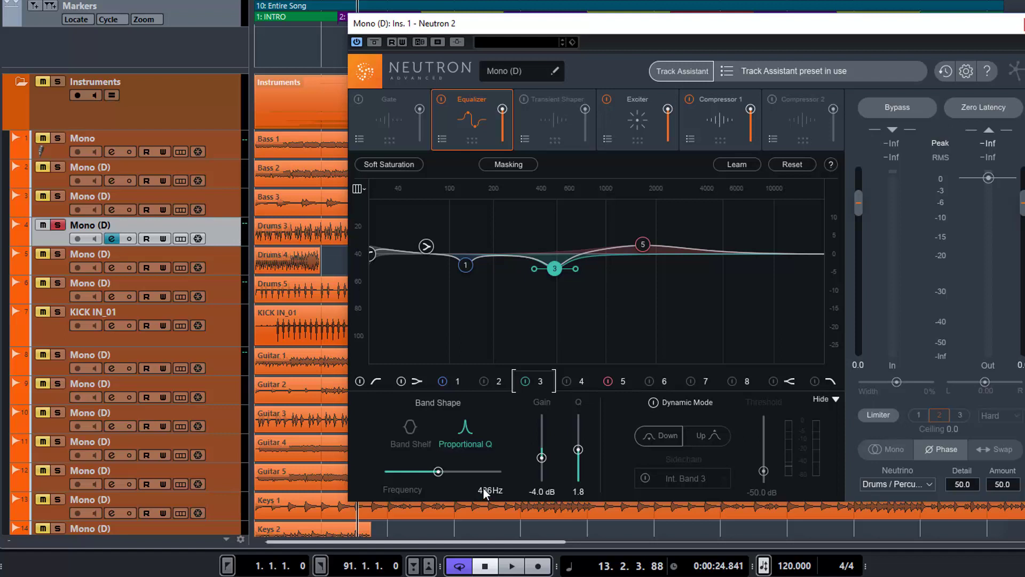
click(455, 380)
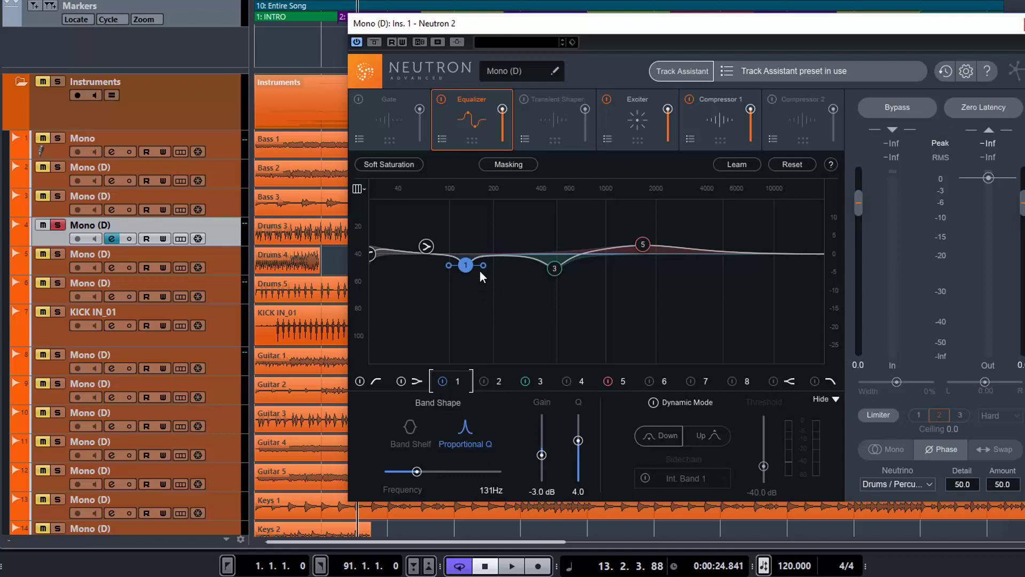
Step: Turn off Exciter and Compressor 1, audition Equalizer band 1 boosted to 15 dB during playback, and set its gain to -2.1 dB
click(607, 99)
click(689, 100)
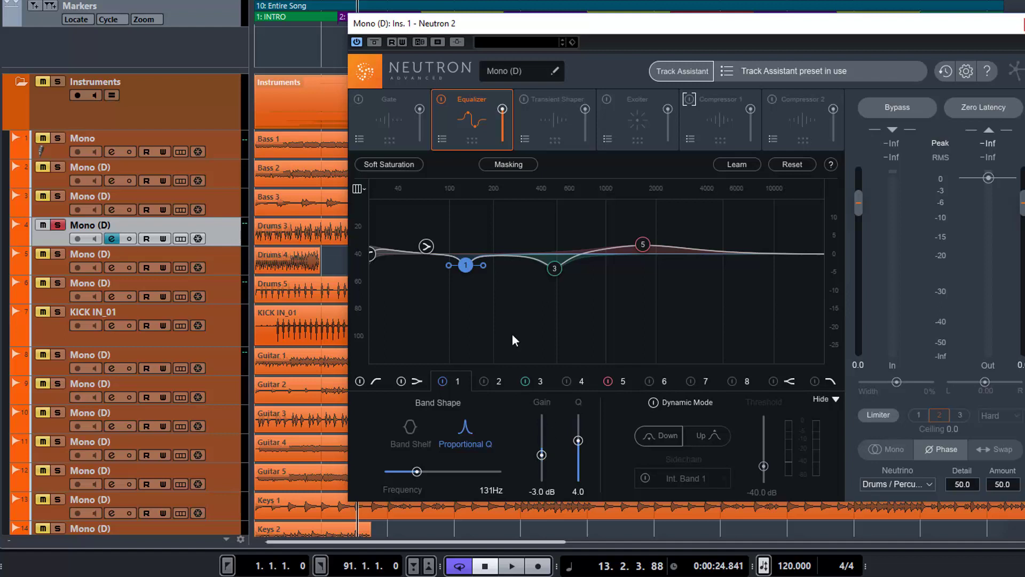
drag(540, 454, 540, 411)
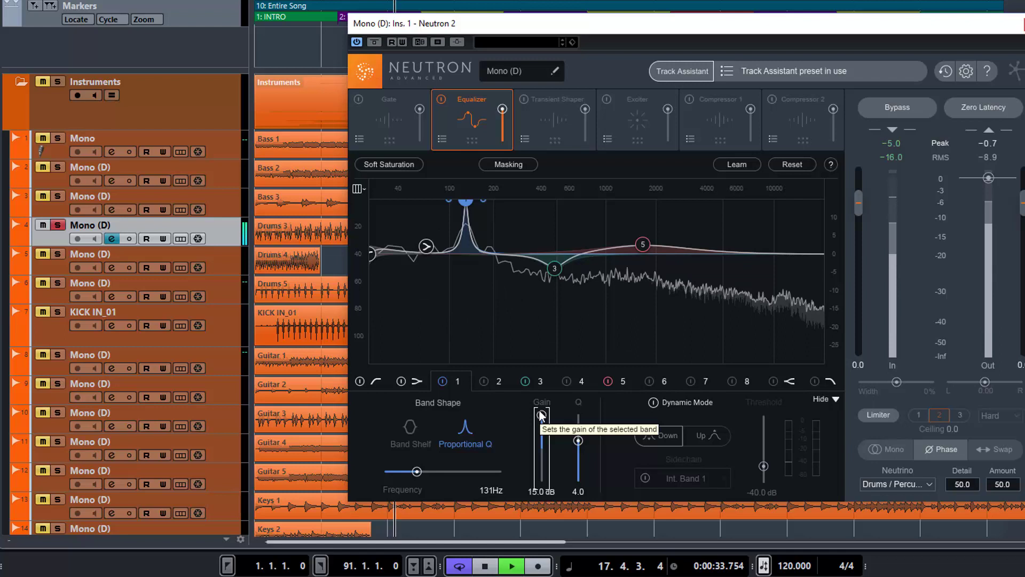
drag(541, 415, 540, 452)
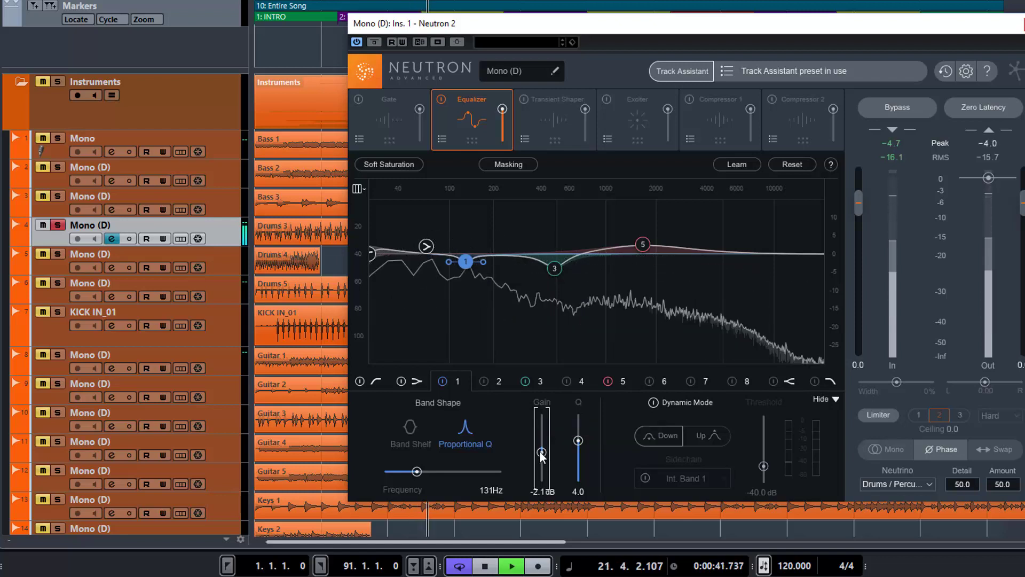
Step: Audition Equalizer band 3 at gains of 11.7, 5.3, 15 and -13.2 dB, set it to -3.7 dB, and stop playback
click(540, 374)
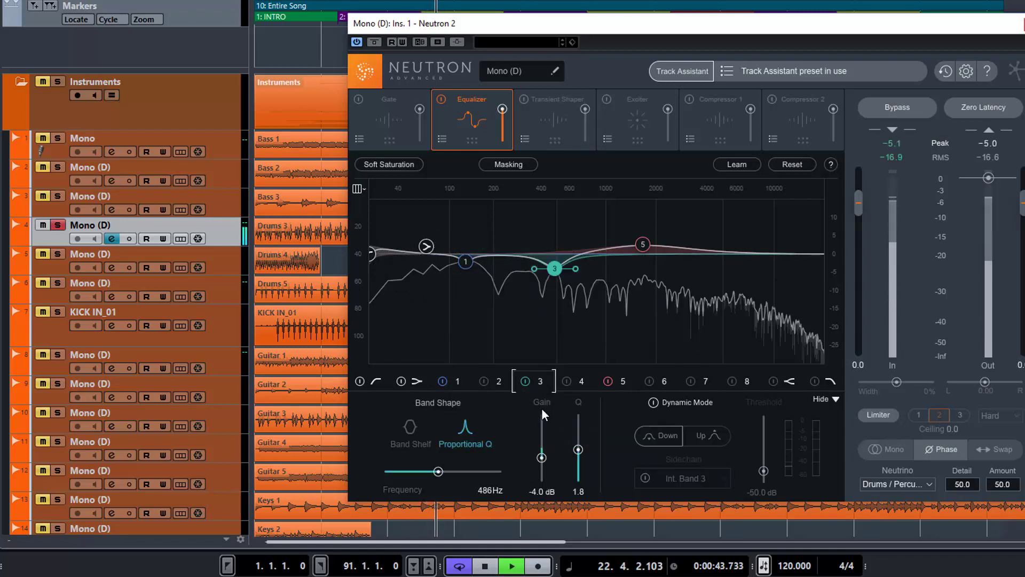
drag(539, 454, 541, 419)
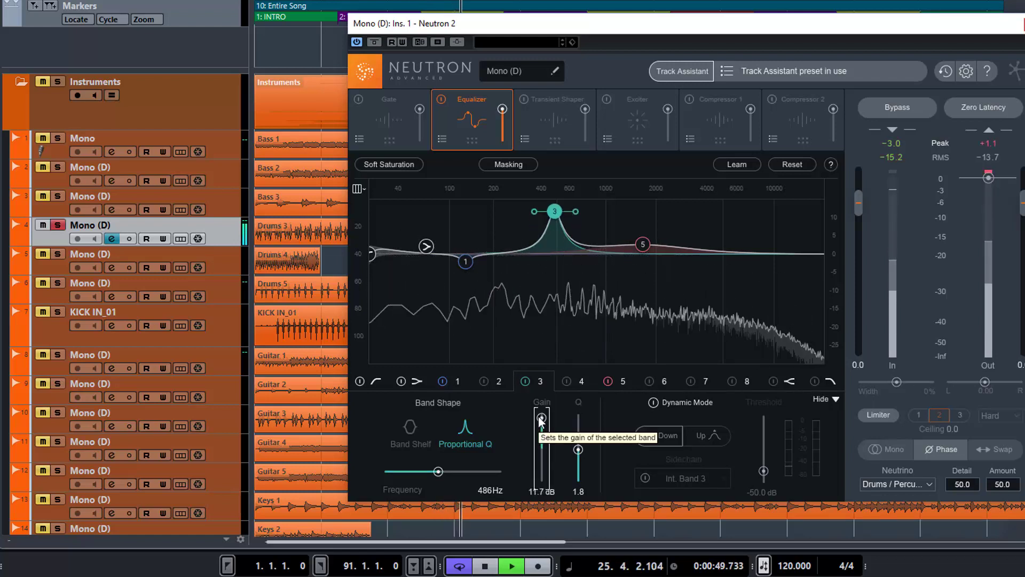
drag(540, 419, 541, 426)
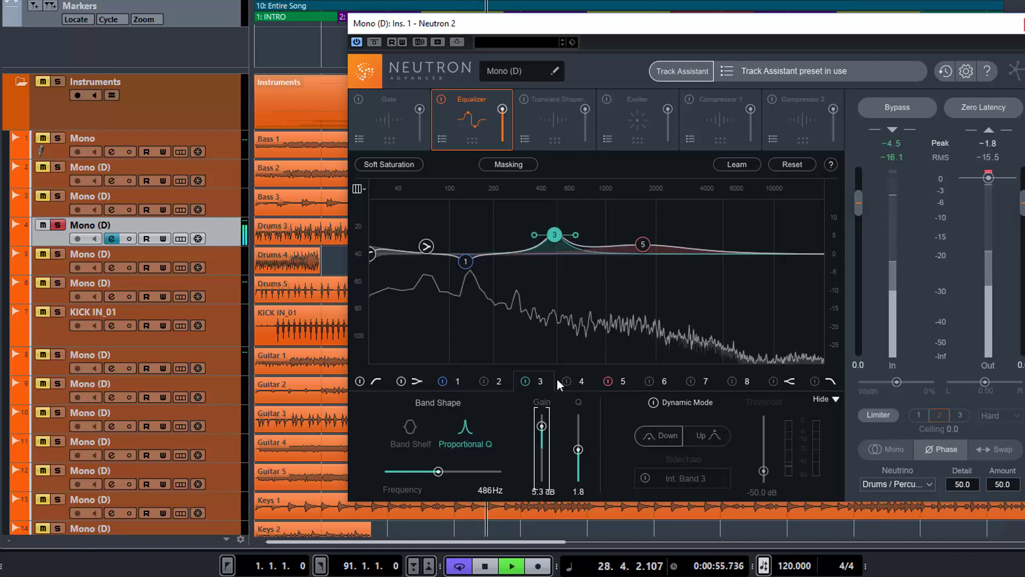
key(space)
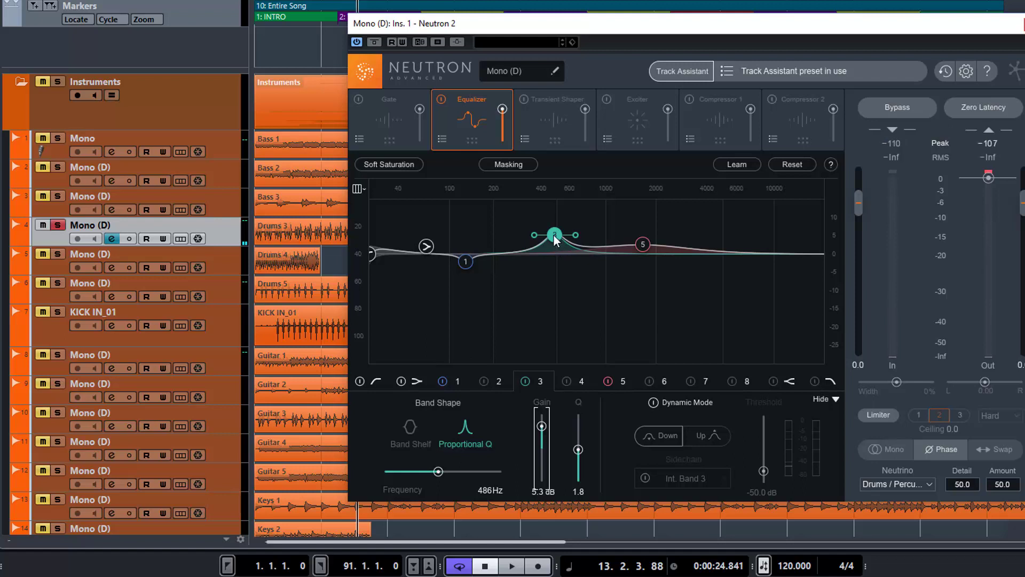
key(space)
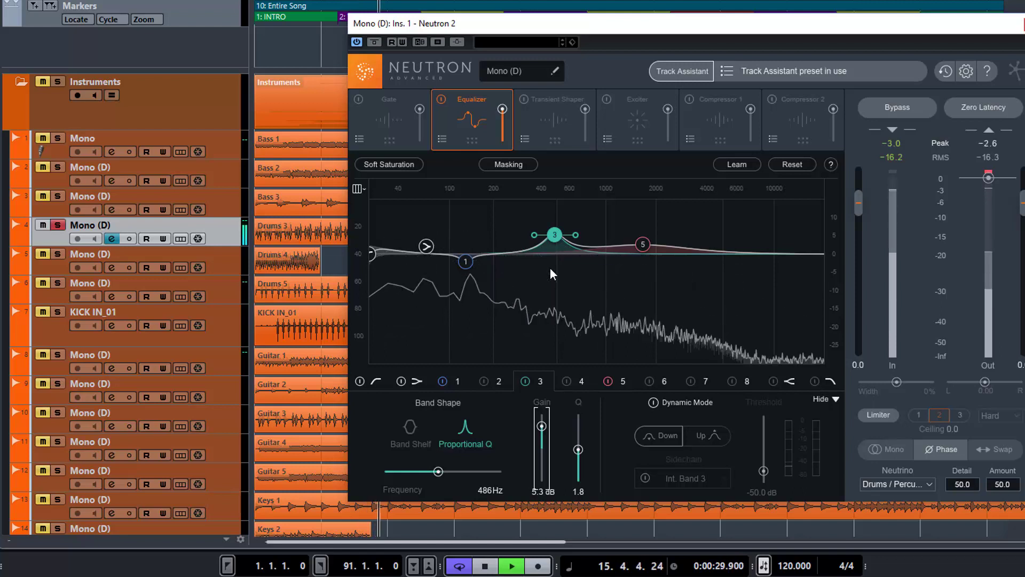
key(space)
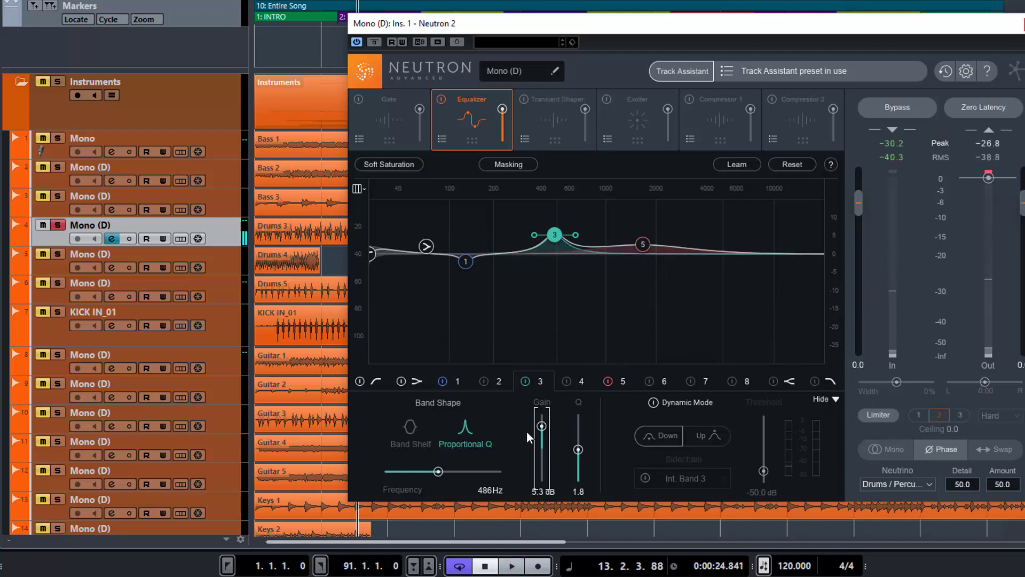
key(space)
drag(541, 427, 543, 414)
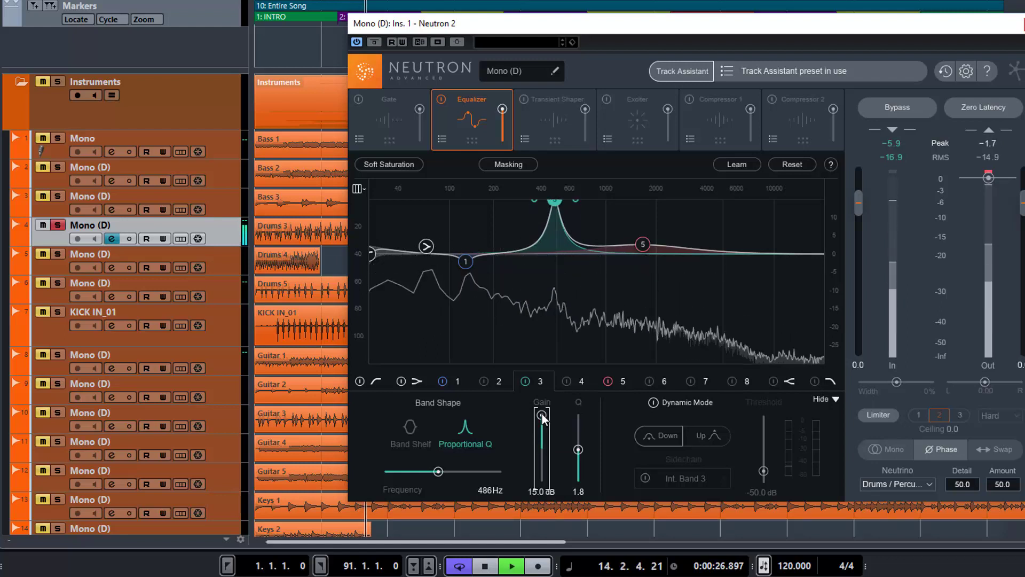
drag(542, 414, 544, 470)
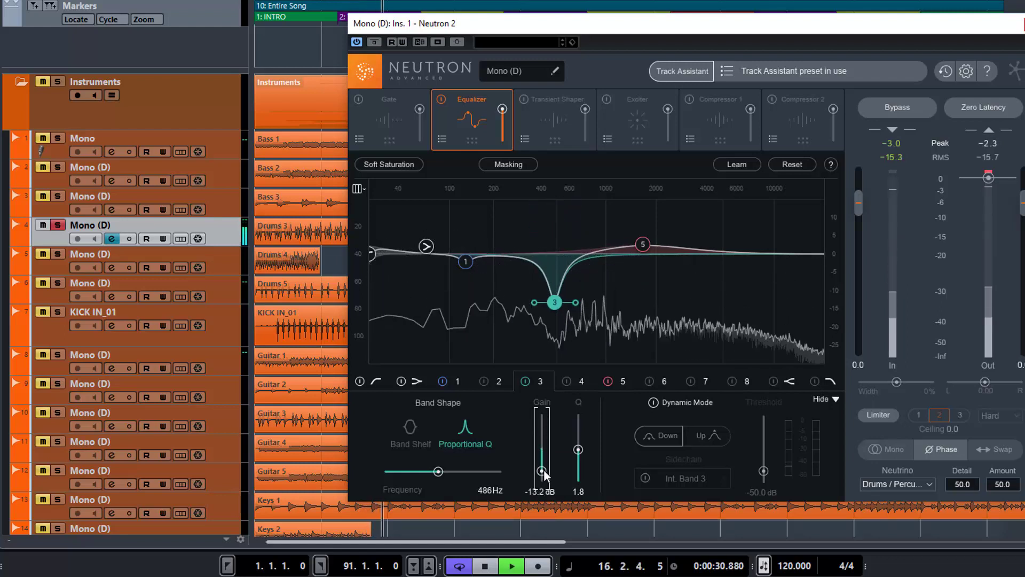
drag(541, 470, 543, 457)
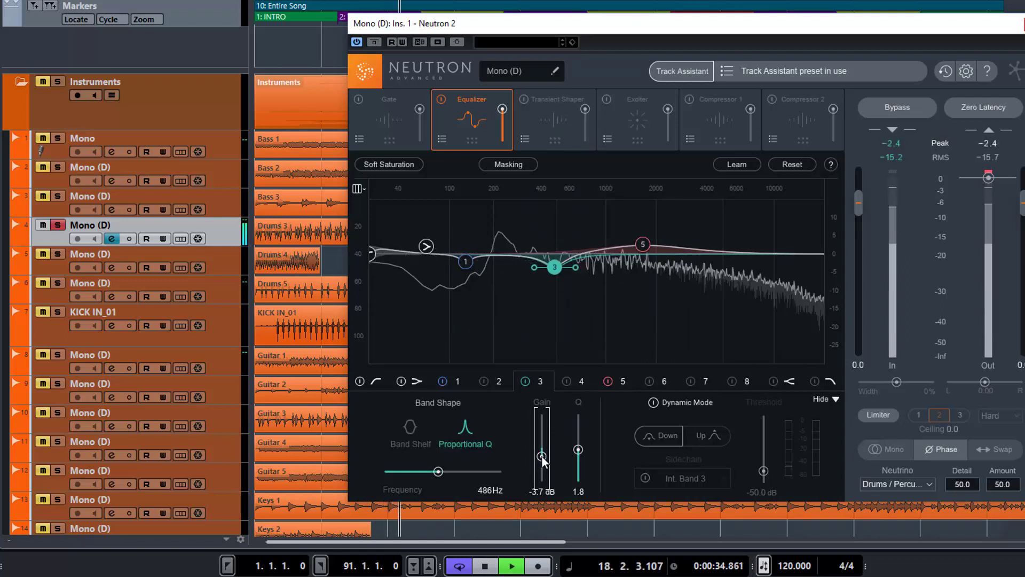
key(space)
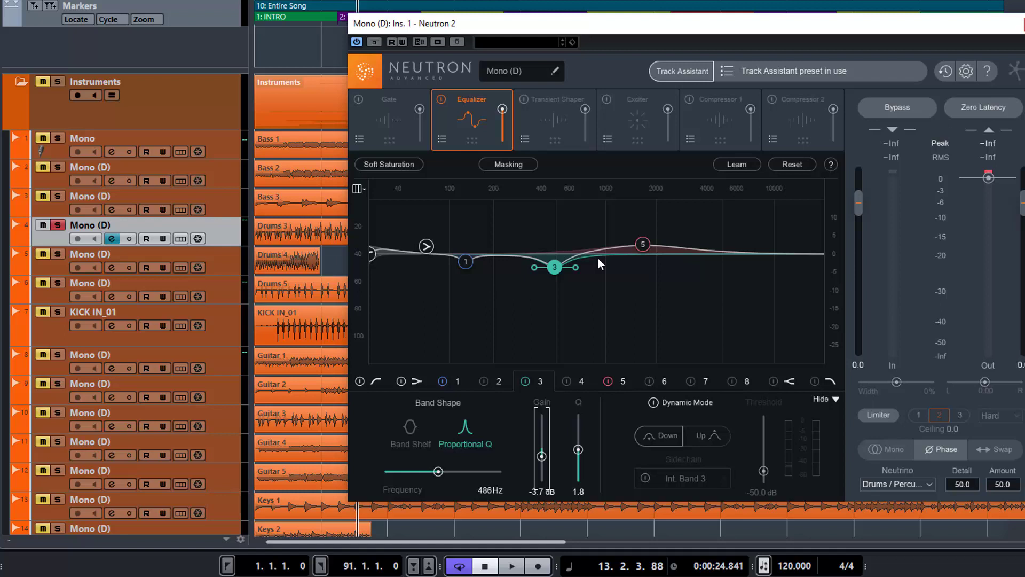
Step: Inspect Equalizer band 5, switching it off and back on to see its contribution to the curve
click(643, 244)
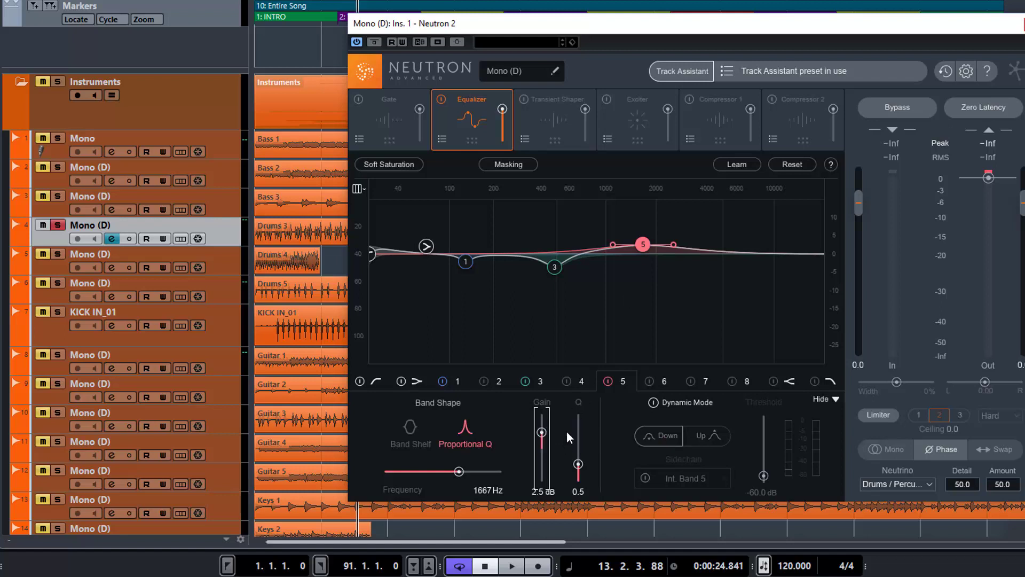
click(608, 382)
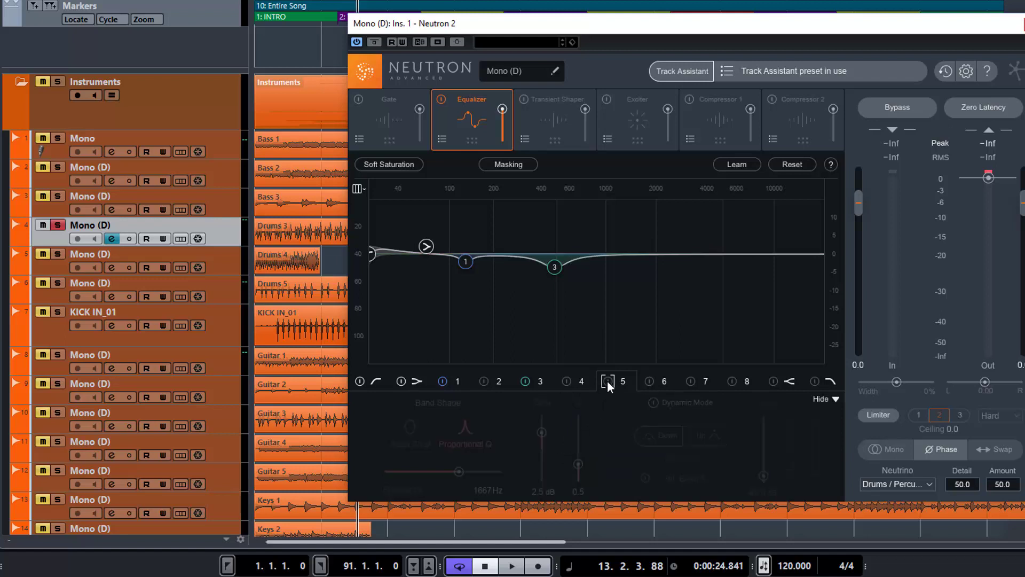
click(607, 381)
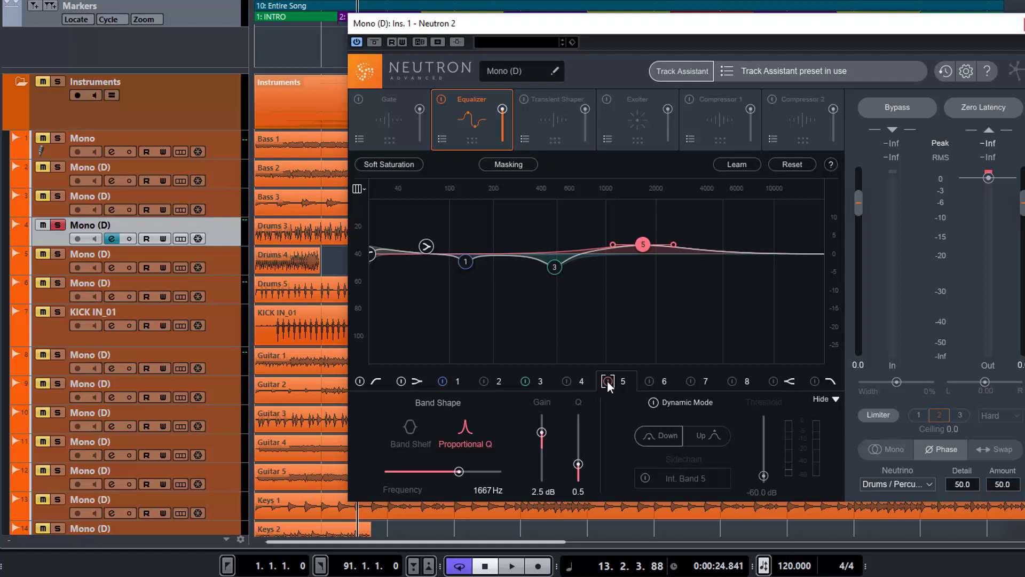
Step: Show the drums' Exciter settings and turn the Exciter module back on
click(625, 126)
click(608, 99)
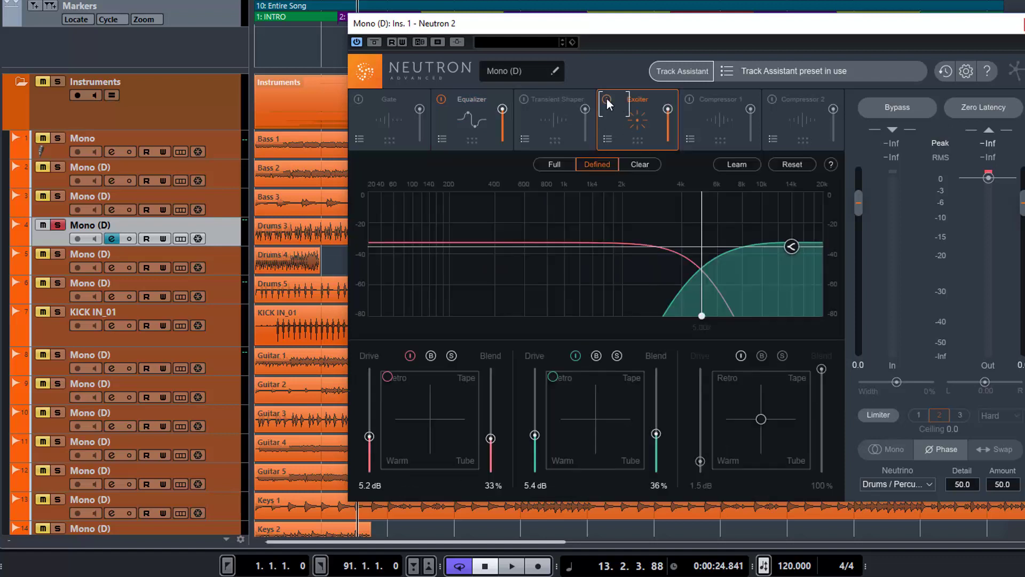